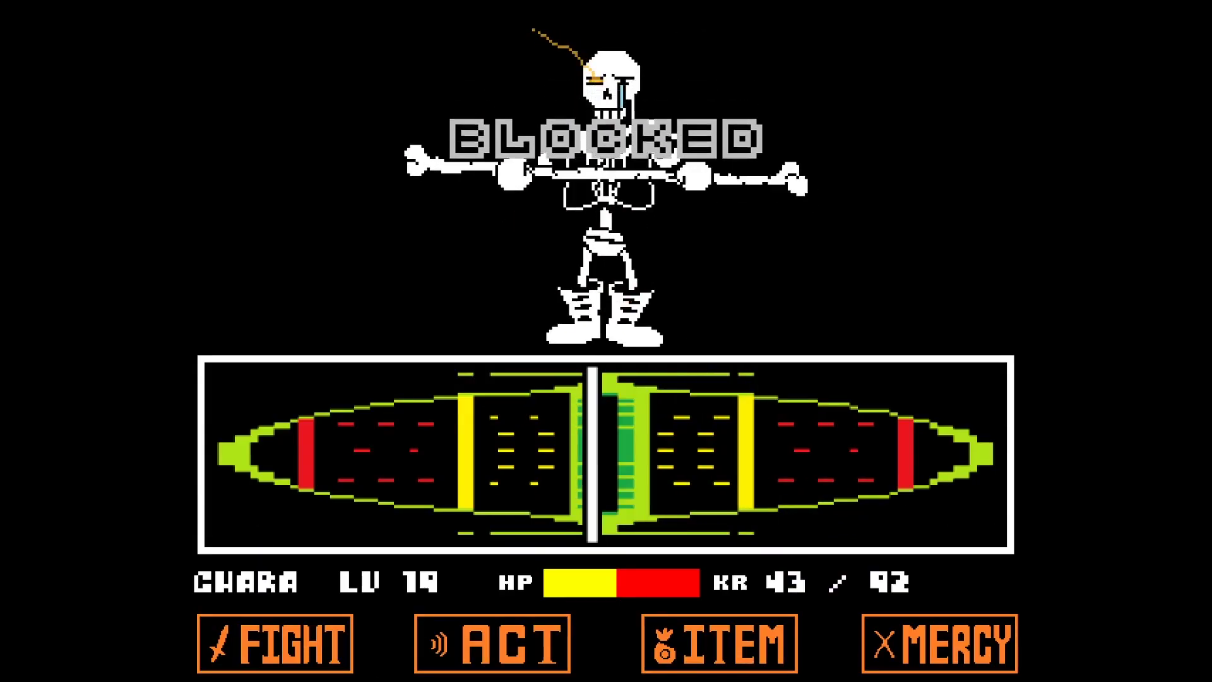
- Steer and jump the blue soul over the skeleton's successive bone waves in the battle box
key(Left)
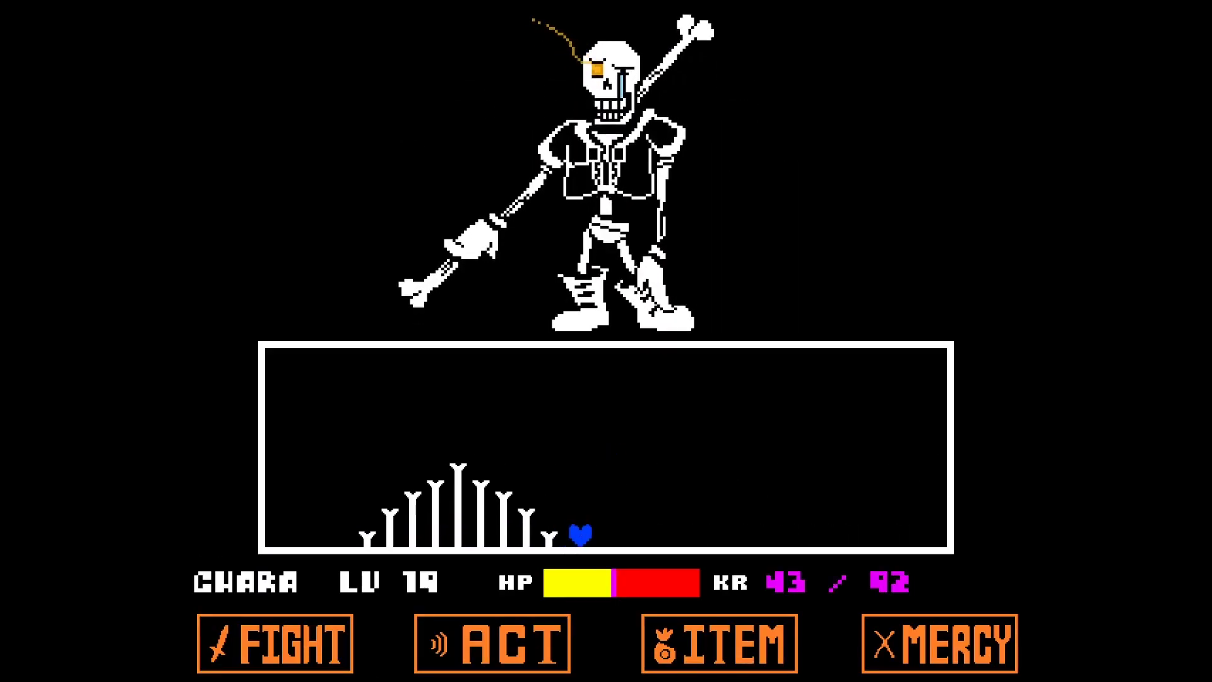
key(Up)
key(Right)
key(Up)
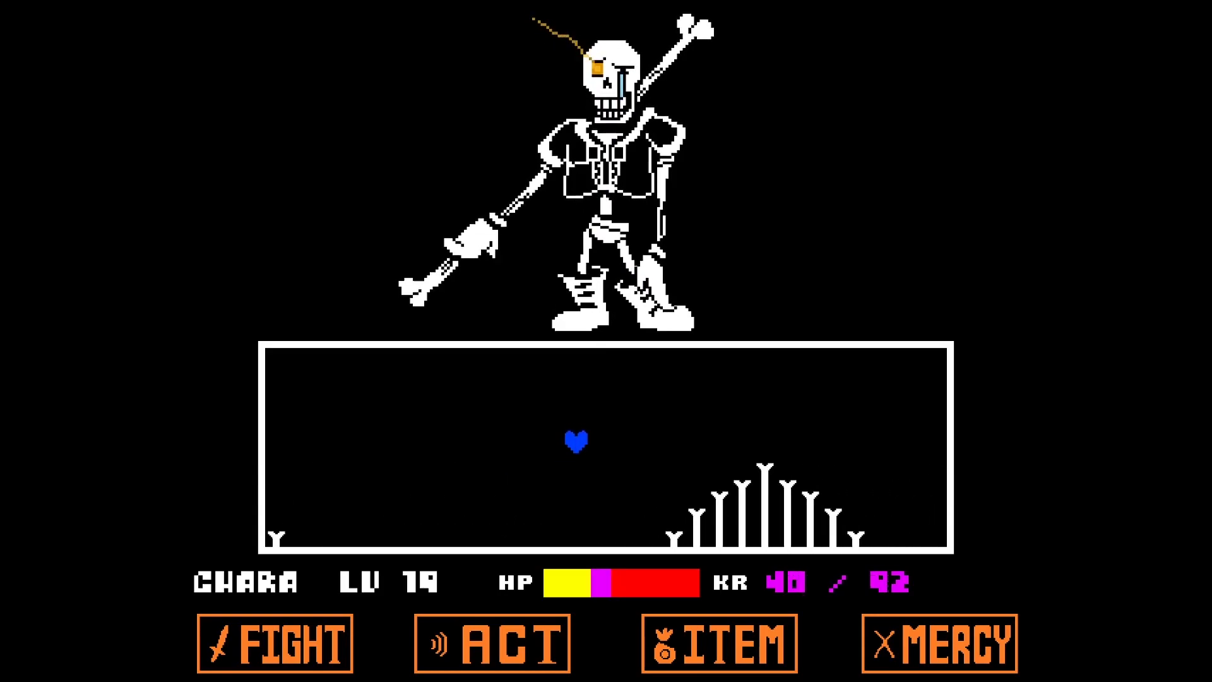
key(Right)
key(Left)
key(Up)
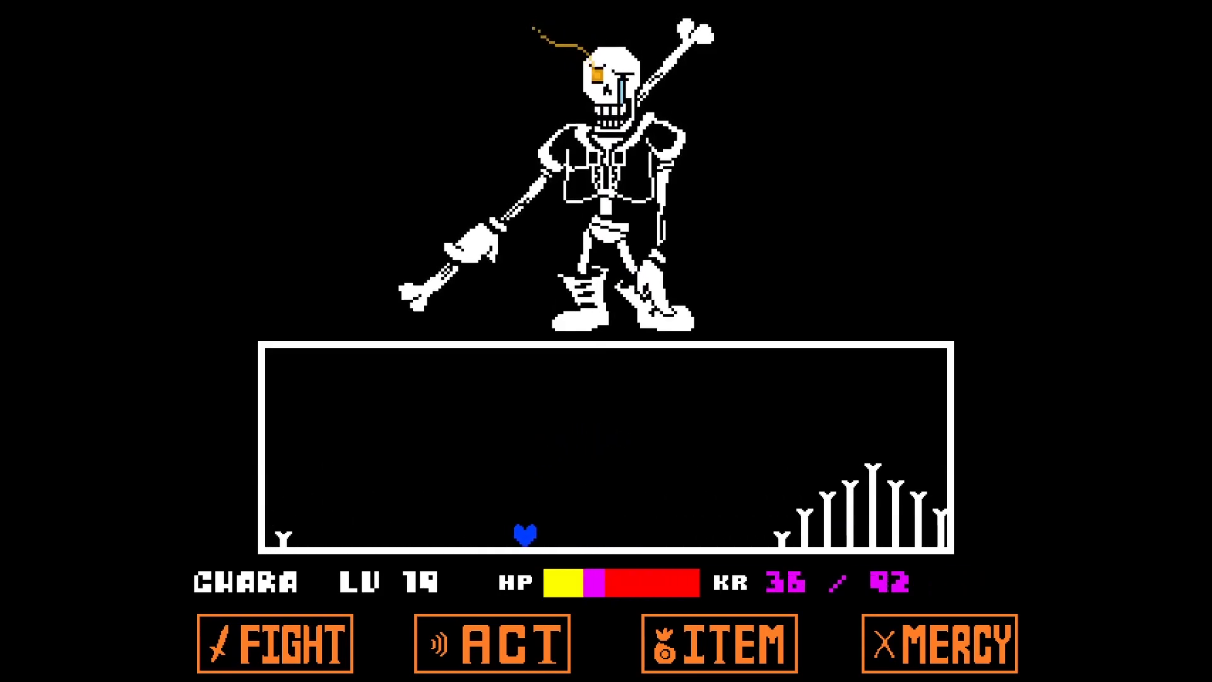
key(Right)
key(Left)
key(Up)
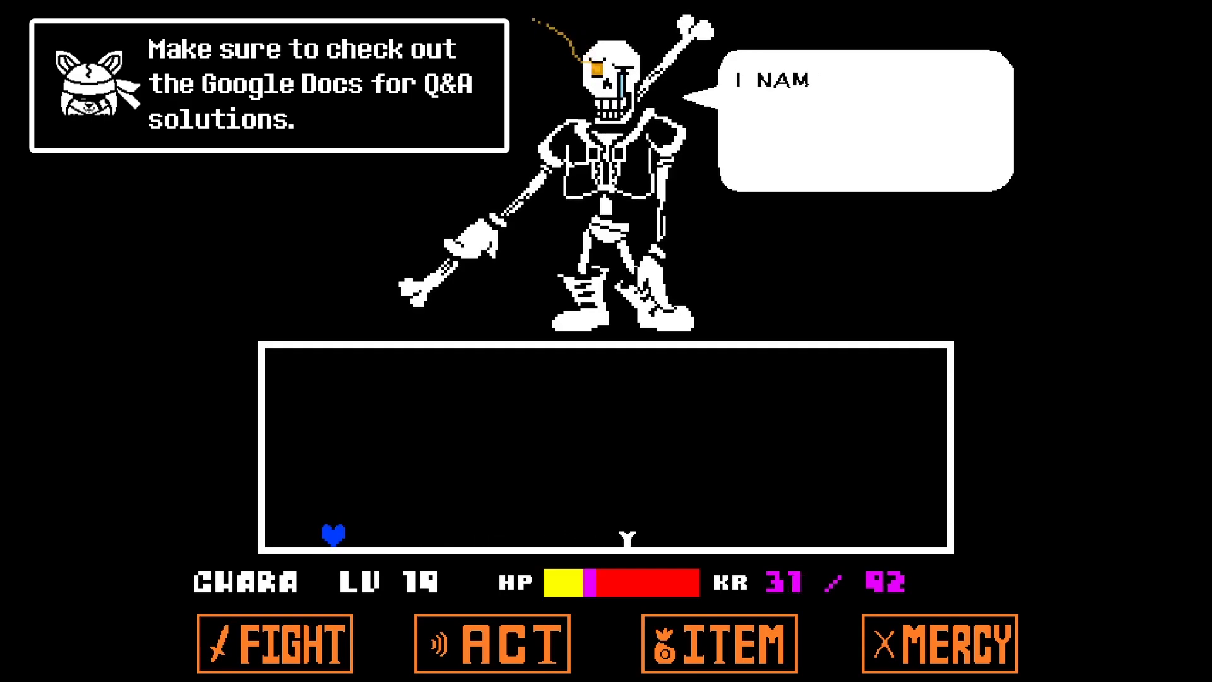
key(Right)
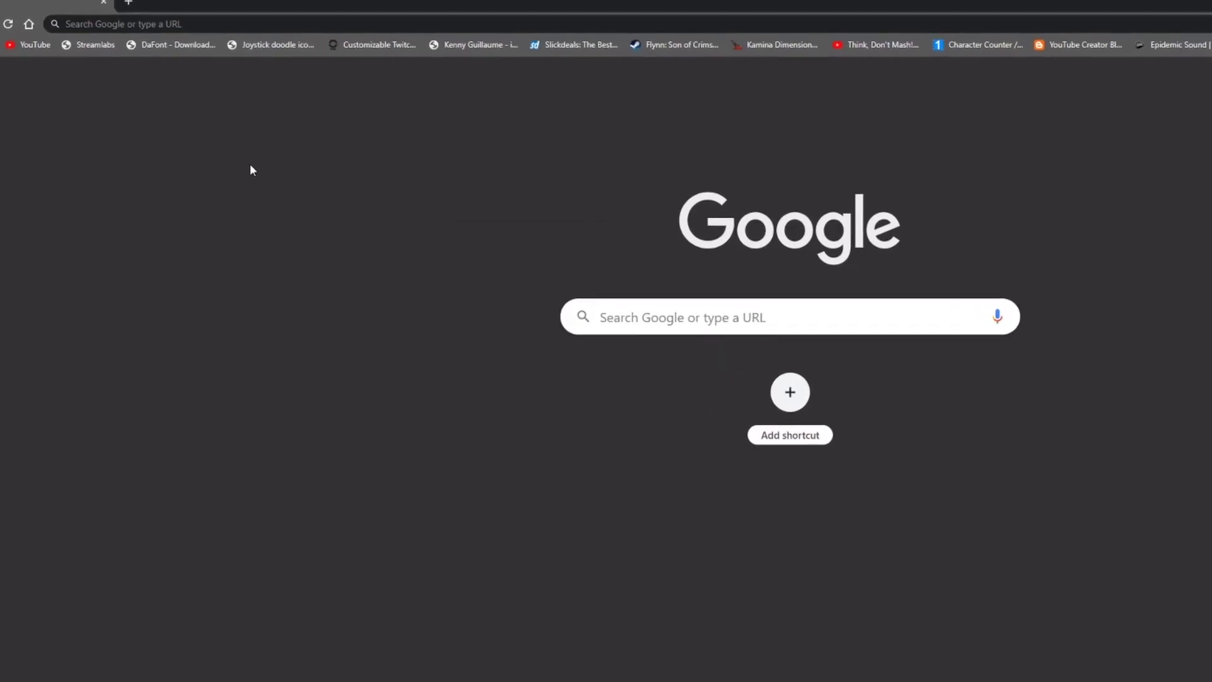
- Load the 7-zip.org homepage in Chrome's address bar
click(102, 23)
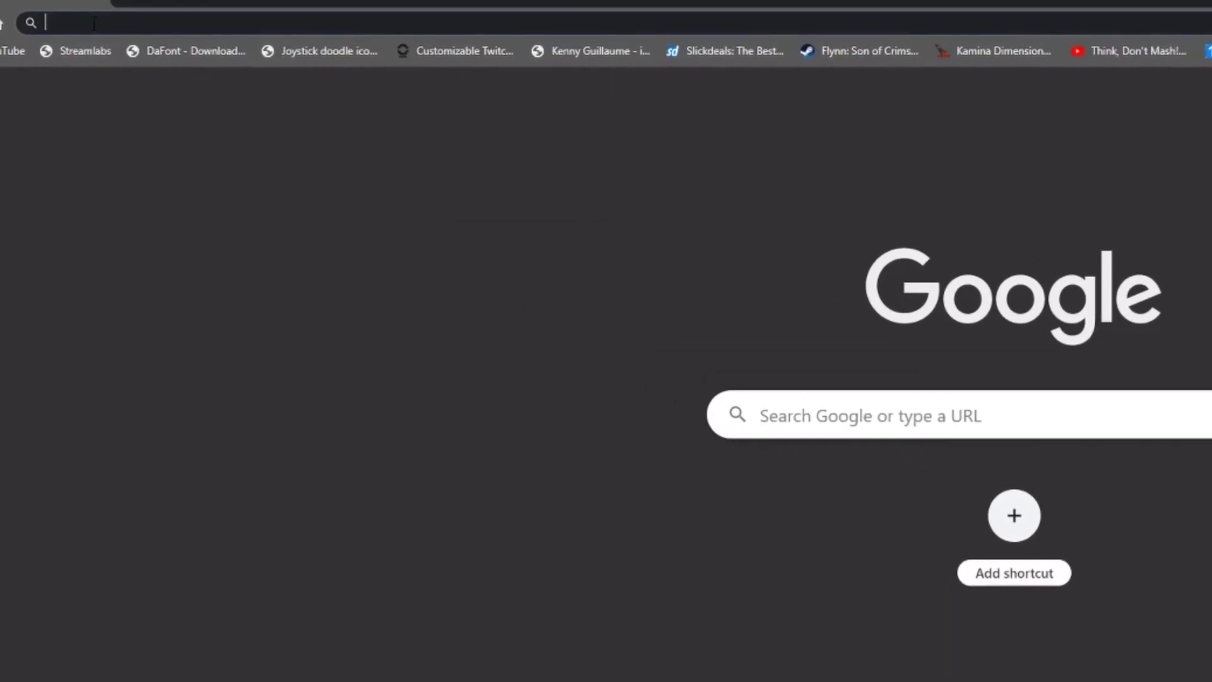
text(7)
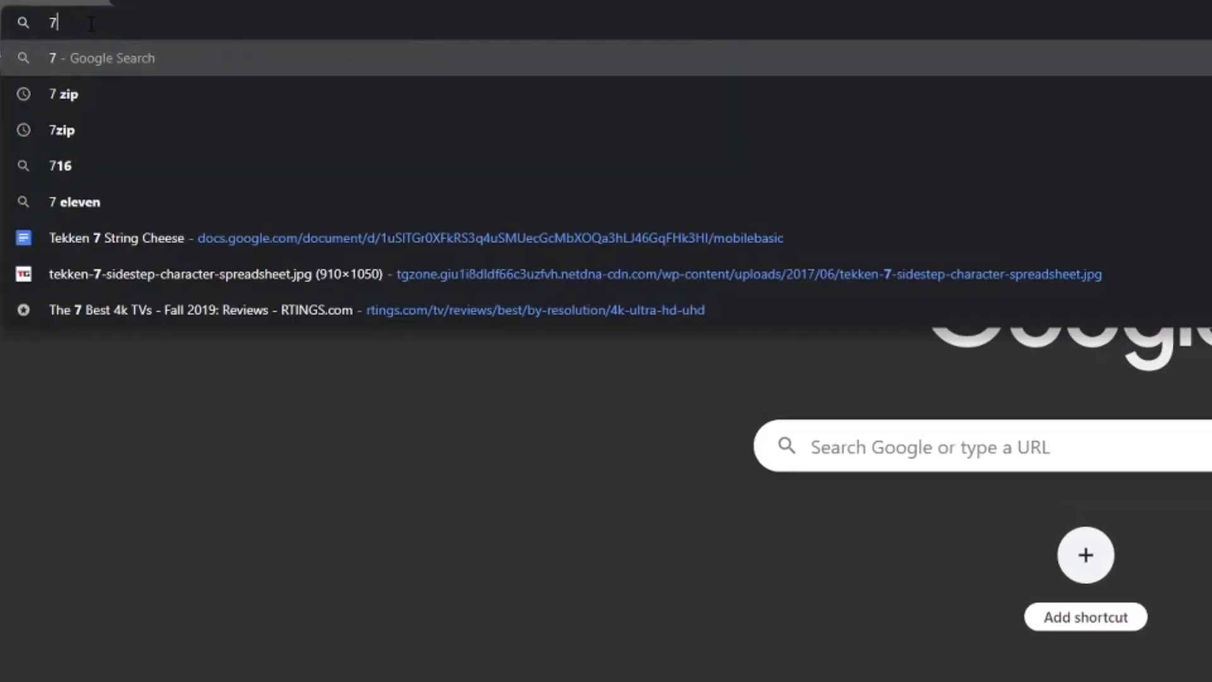
text(-zip.org)
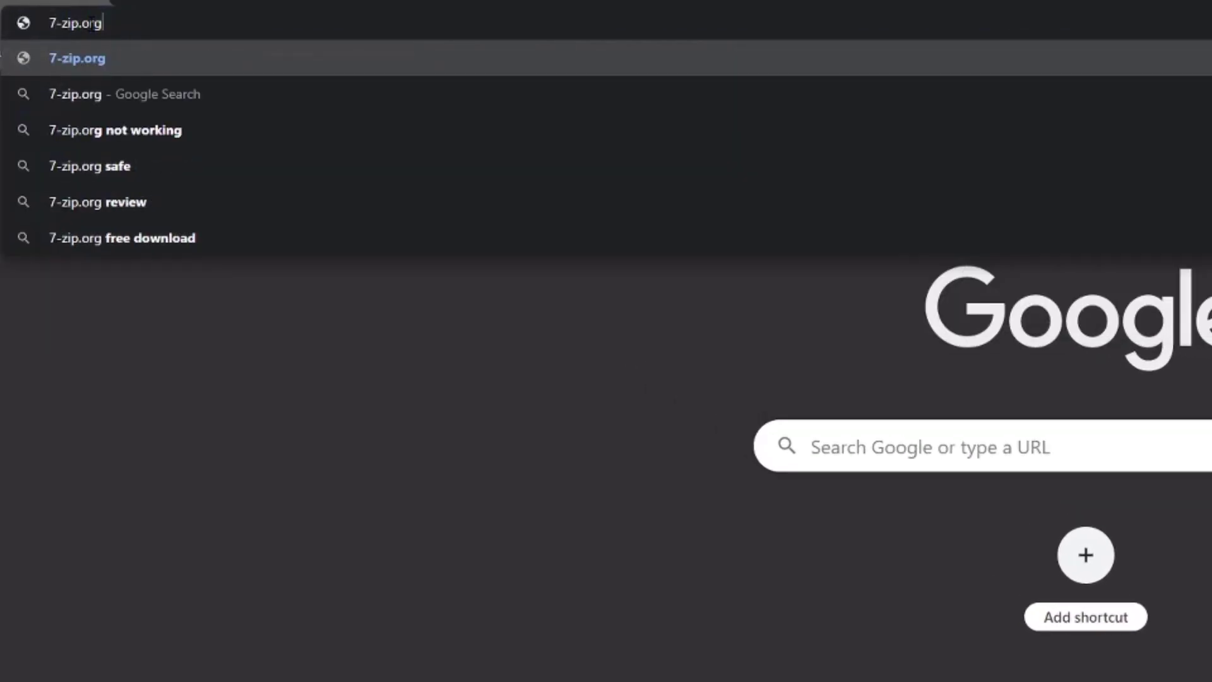
key(Return)
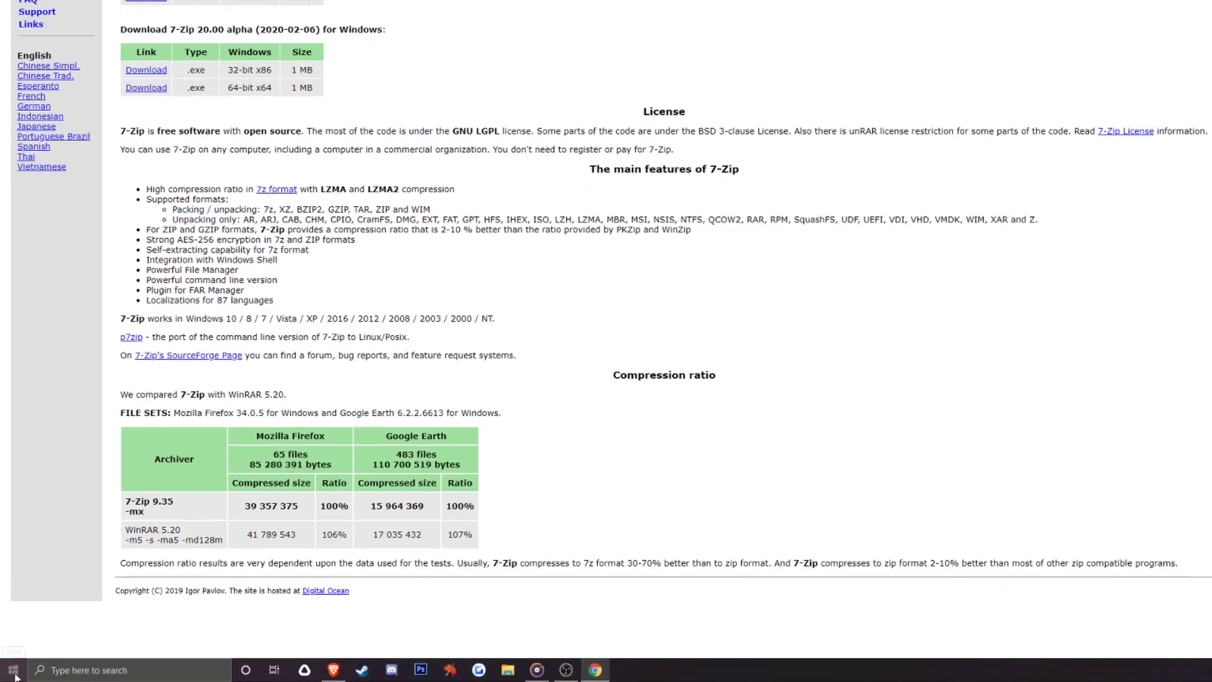
- Check the Windows About page through the Start button's System entry to confirm a 64-bit OS
right_click(14, 672)
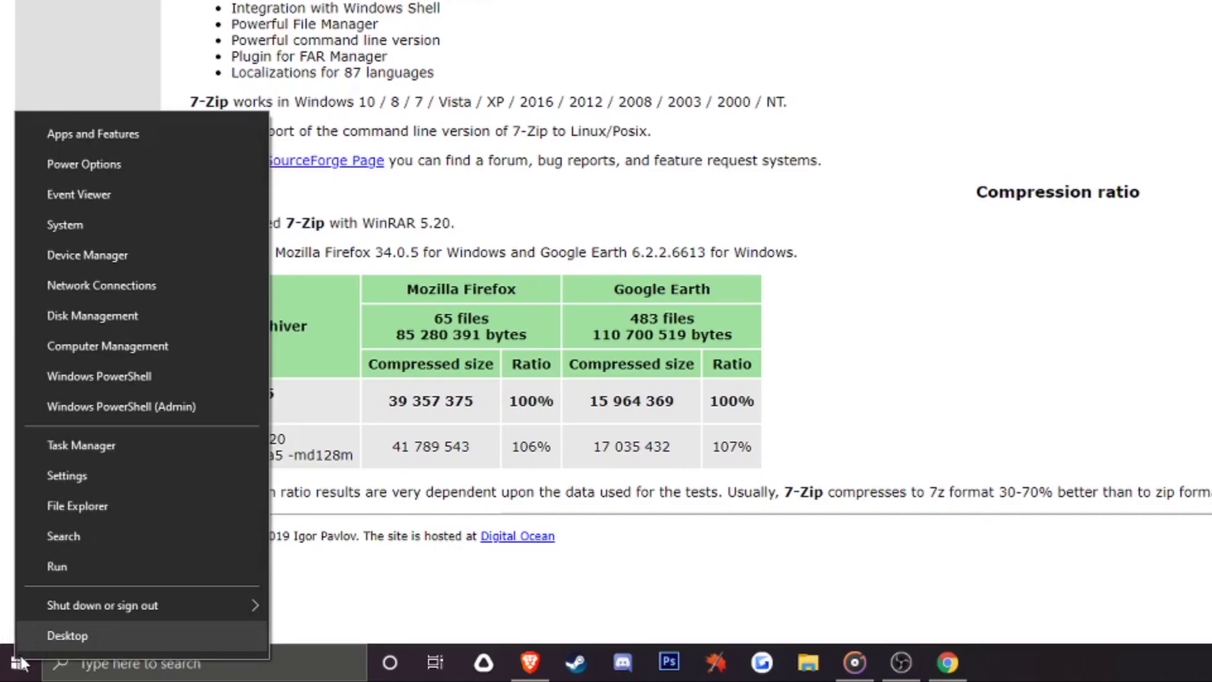
click(108, 226)
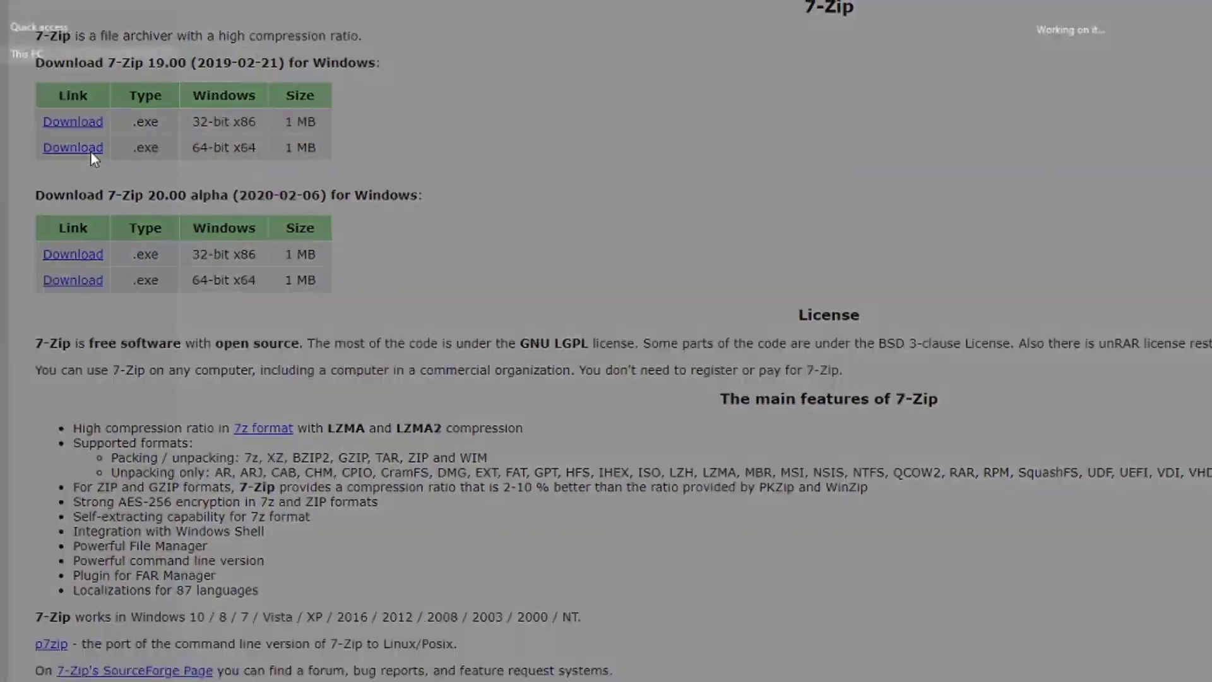
- Save the 64-bit 7z1900-x64 installer to the Desktop
click(84, 155)
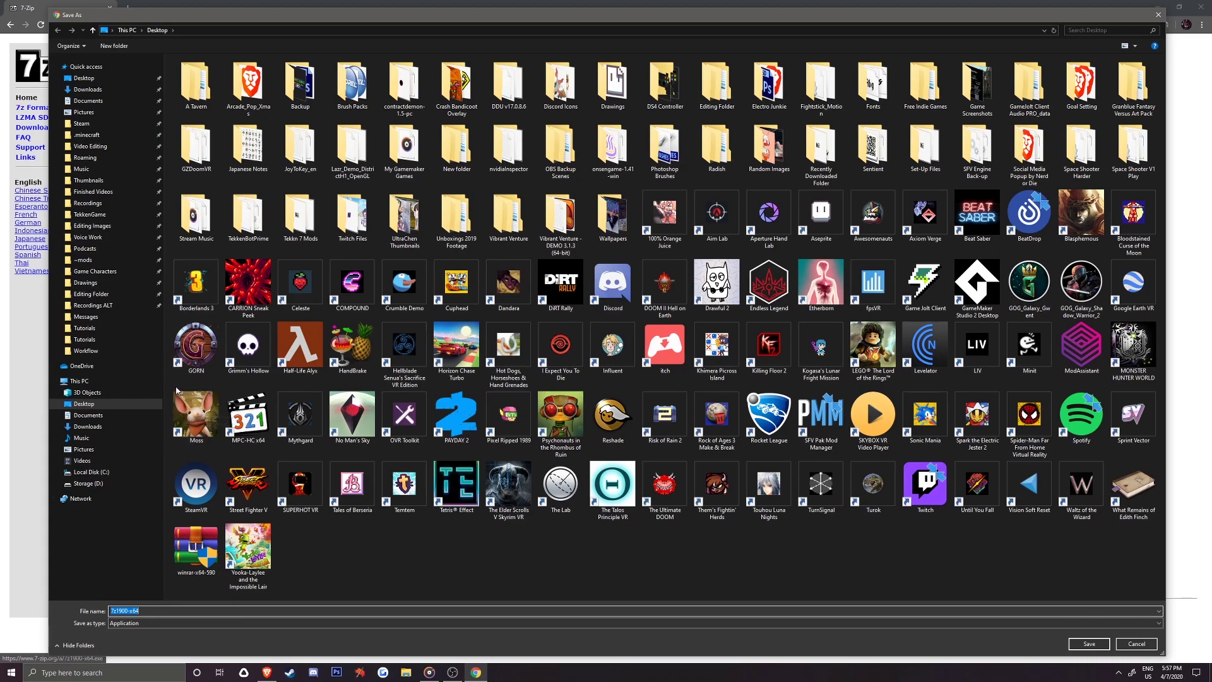
click(84, 77)
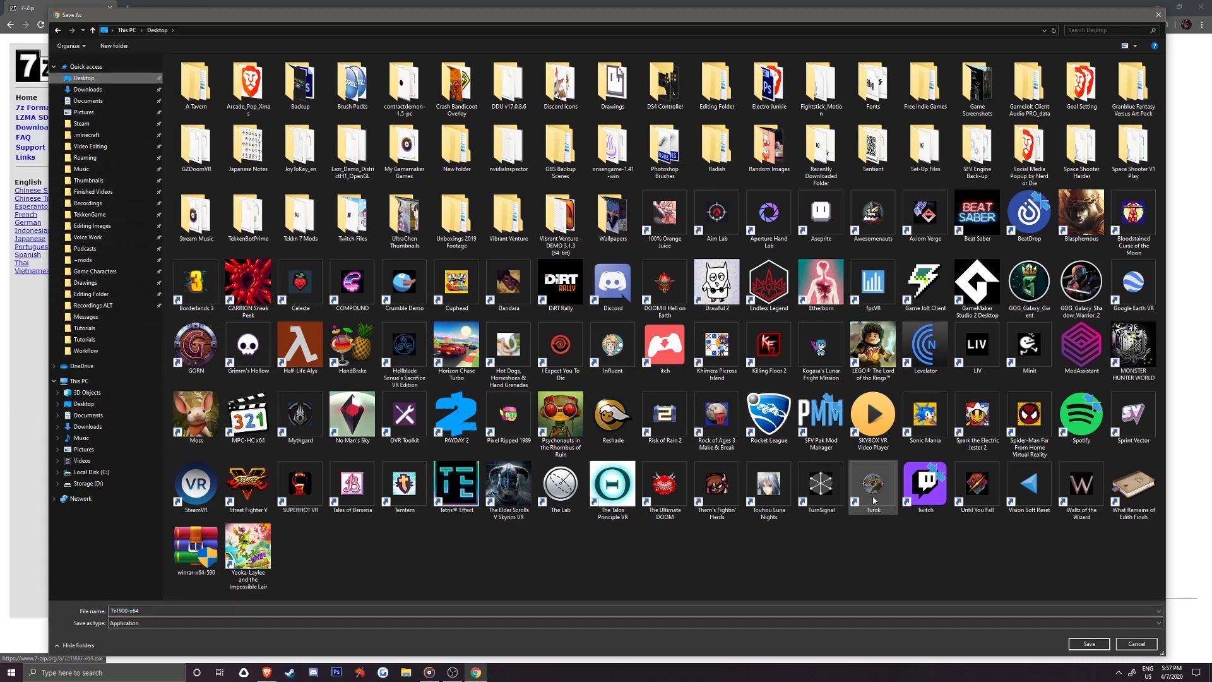
click(1089, 645)
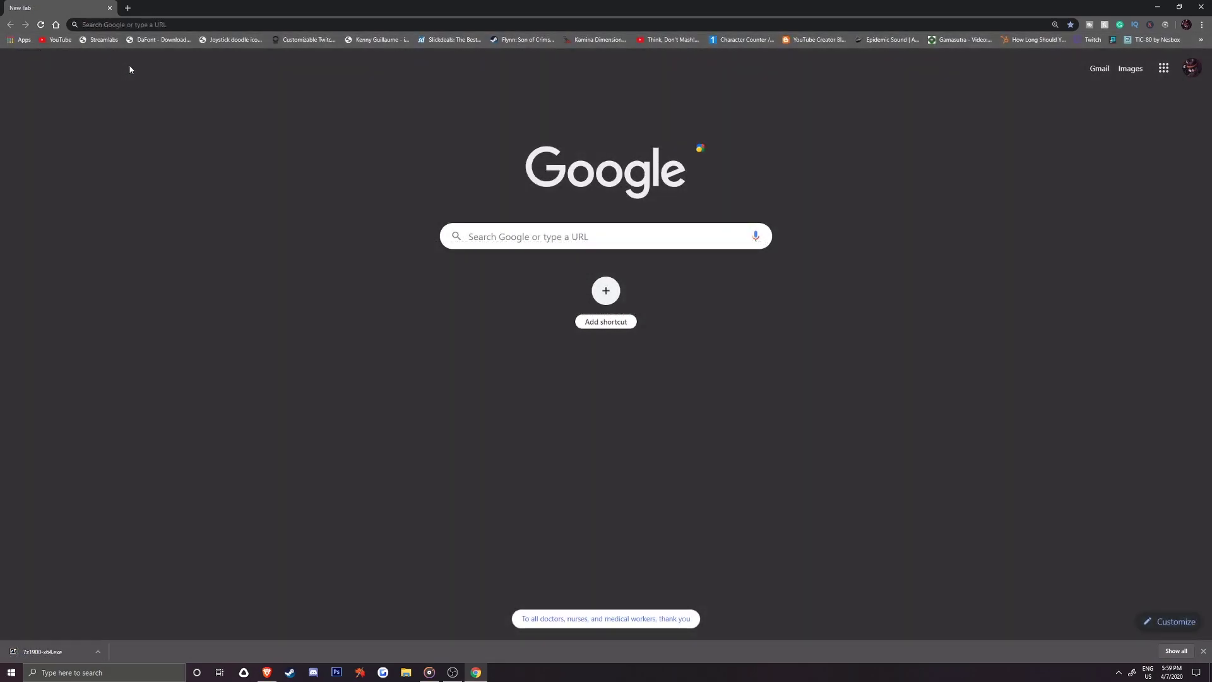
- From the pasted CYF releases URL, save CYF.v0.6.4.-.Windows.64-bit.zip under Assets to the Desktop
text(https://github.com/RhenaudTheLukark/CreateYourFrisk/releases)
key(Return)
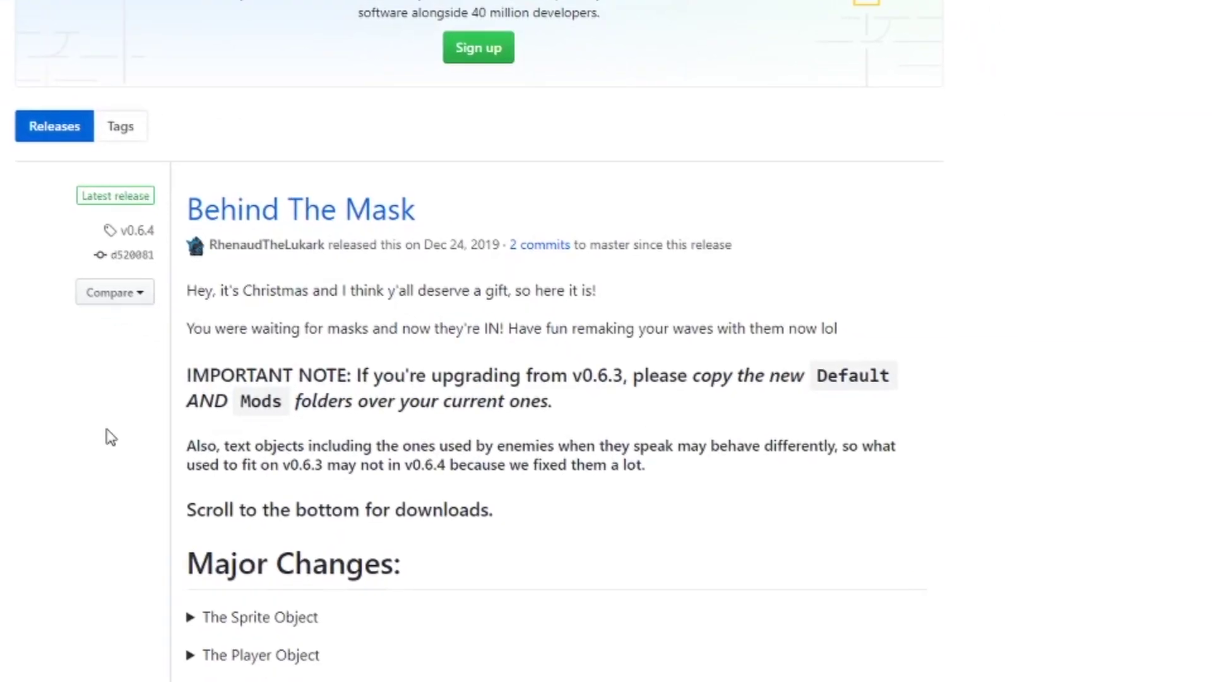
scroll(101, 436, down, 5)
scroll(89, 417, down, 15)
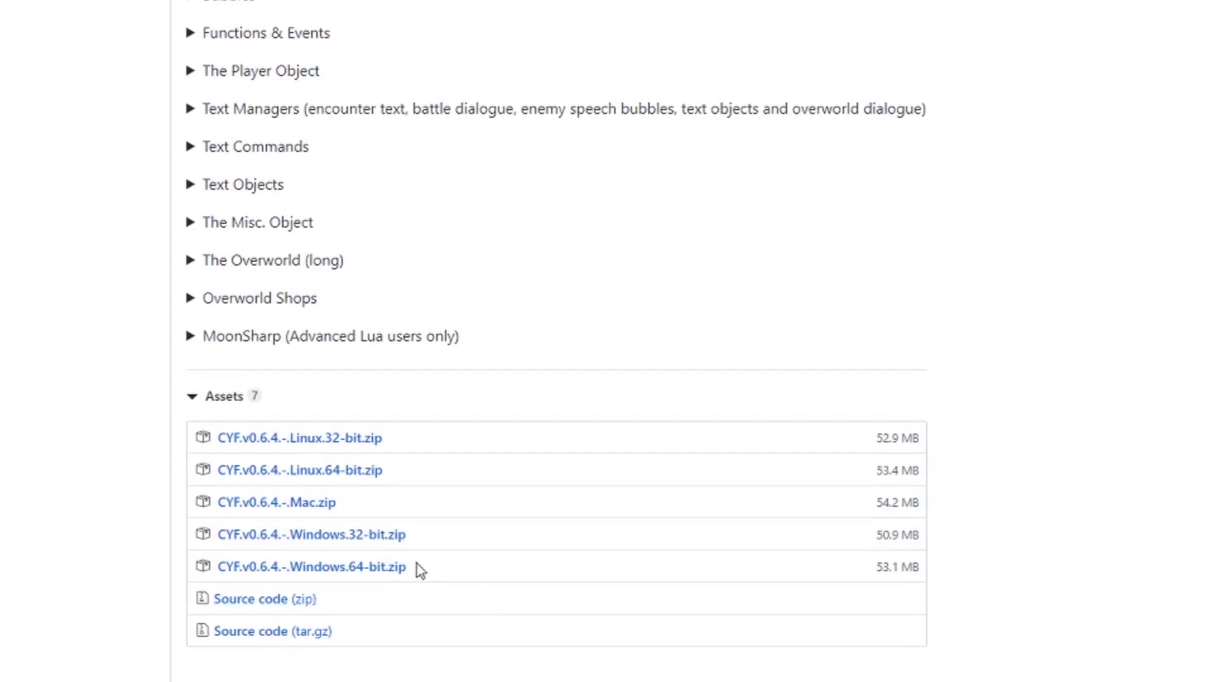
click(357, 568)
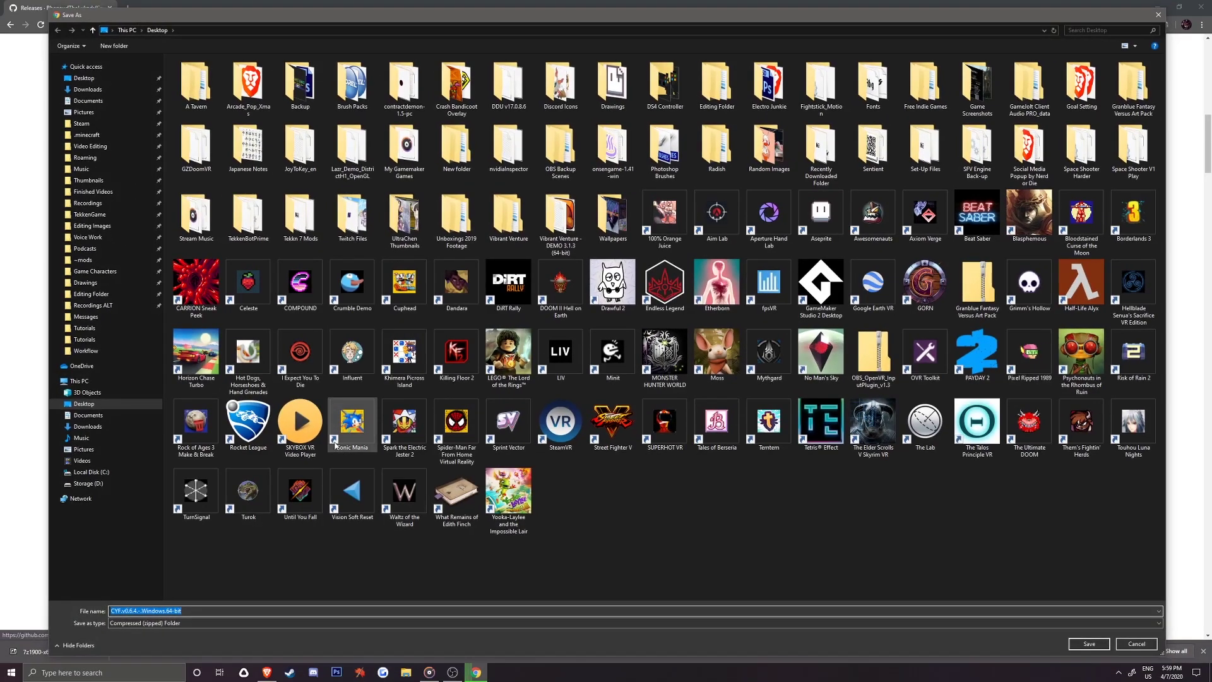
click(84, 78)
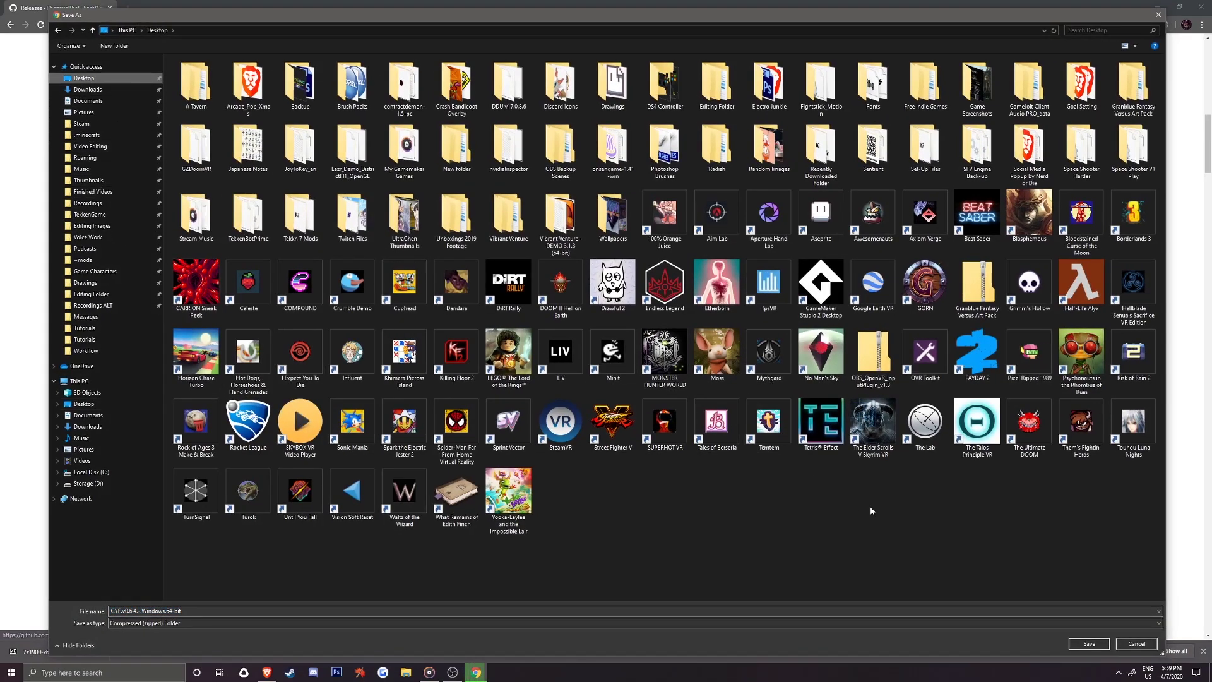
click(1078, 644)
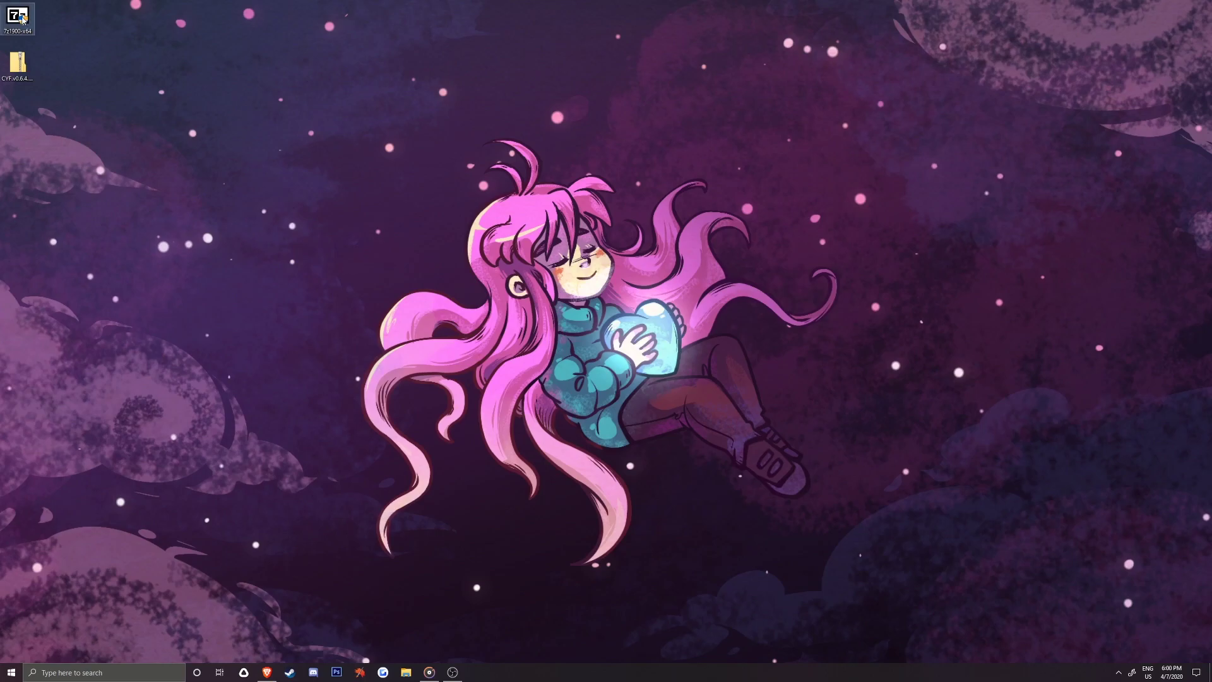
- Run the 7-Zip installer and install into the default C:\Program Files\7-Zip\ folder, cancelling Browse
double_click(21, 18)
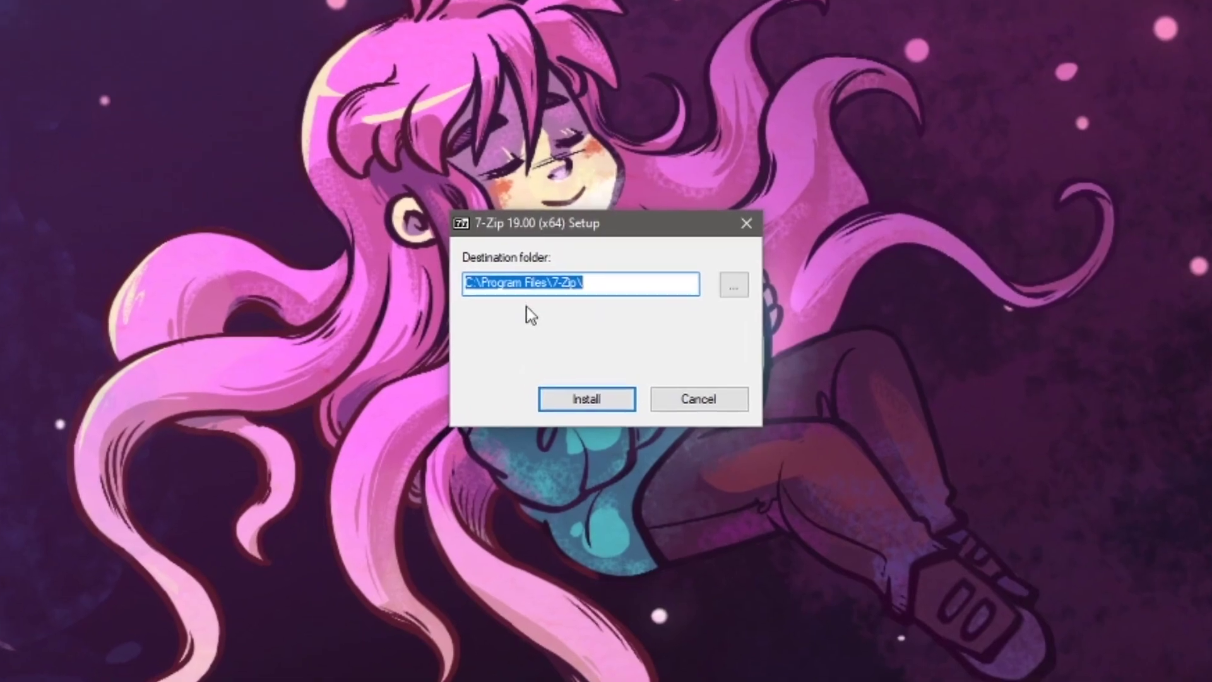
click(489, 287)
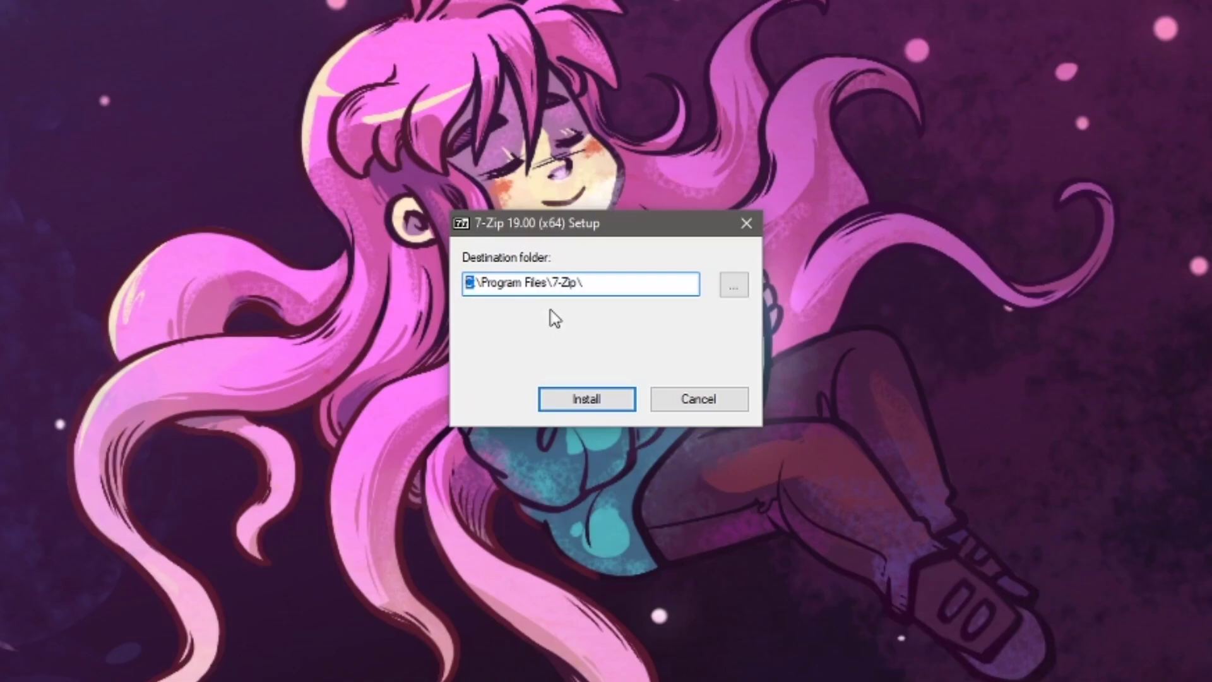
click(734, 285)
drag(855, 328, 828, 287)
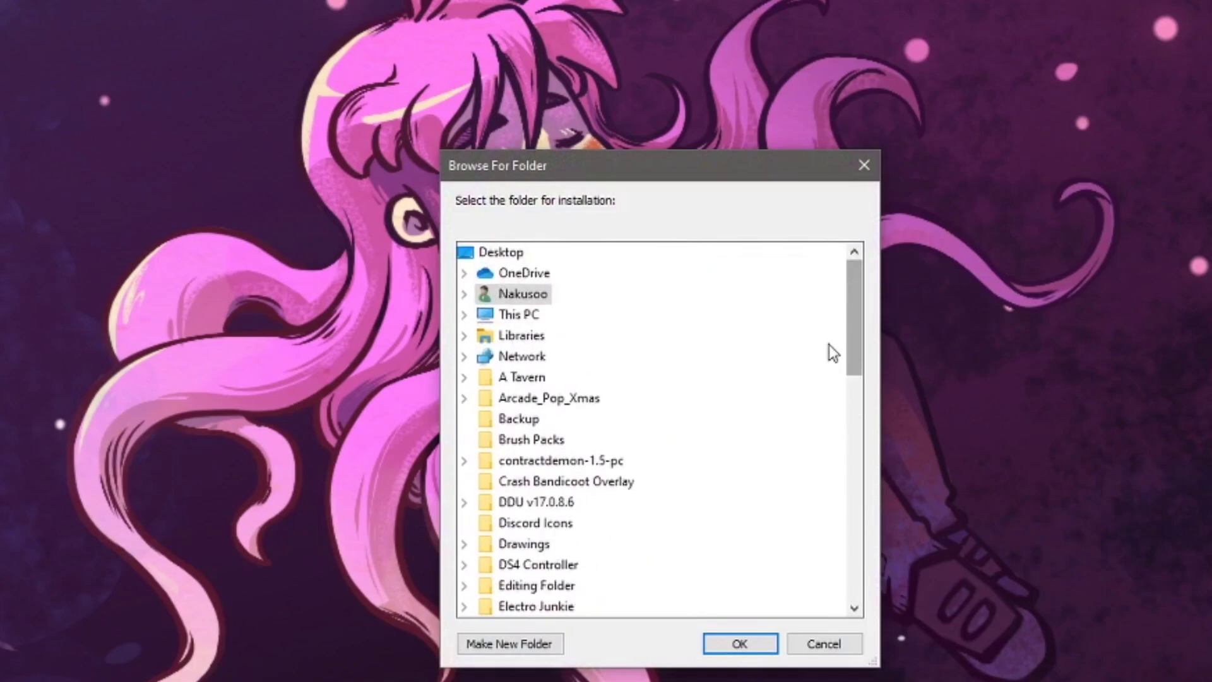
drag(829, 346, 829, 354)
click(837, 644)
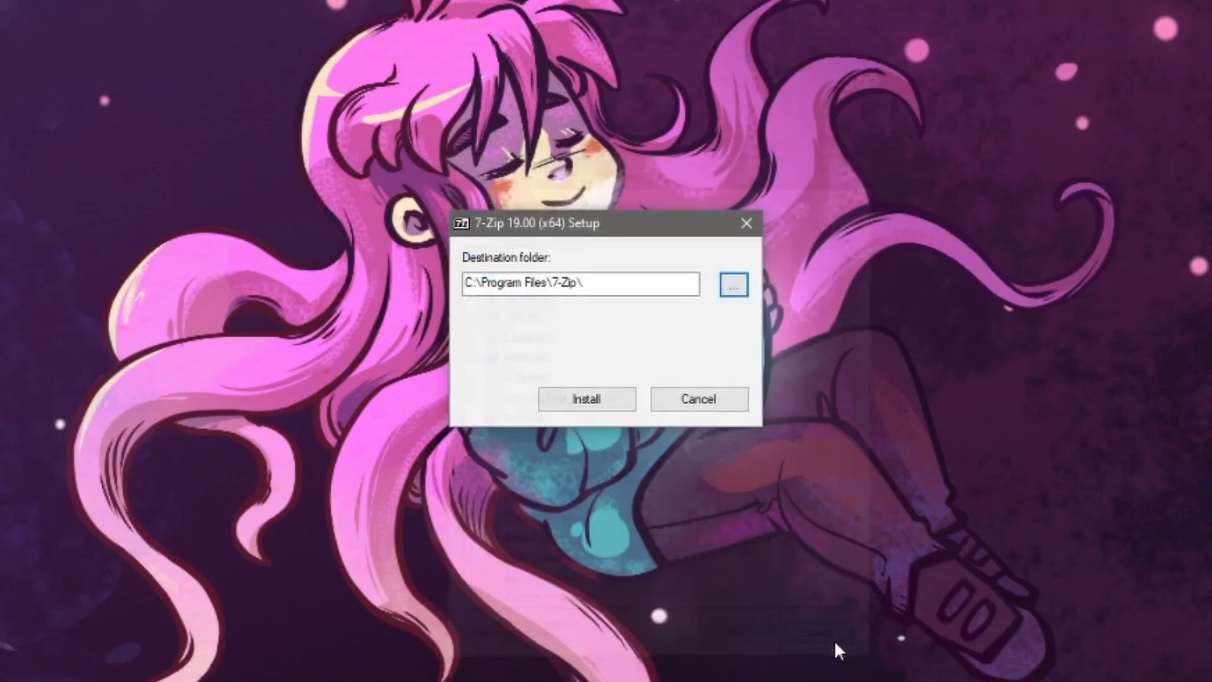
click(588, 400)
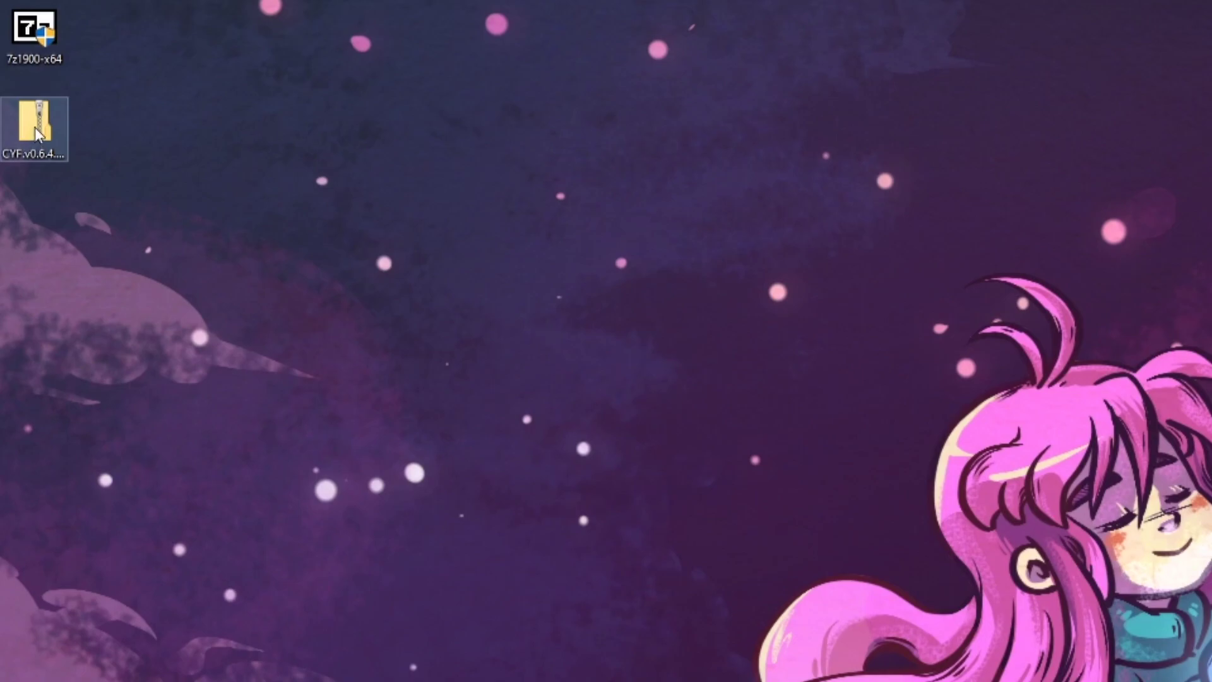
- From the CYF zip's Open with menu, show more apps and select 7-Zip File Manager
right_click(36, 130)
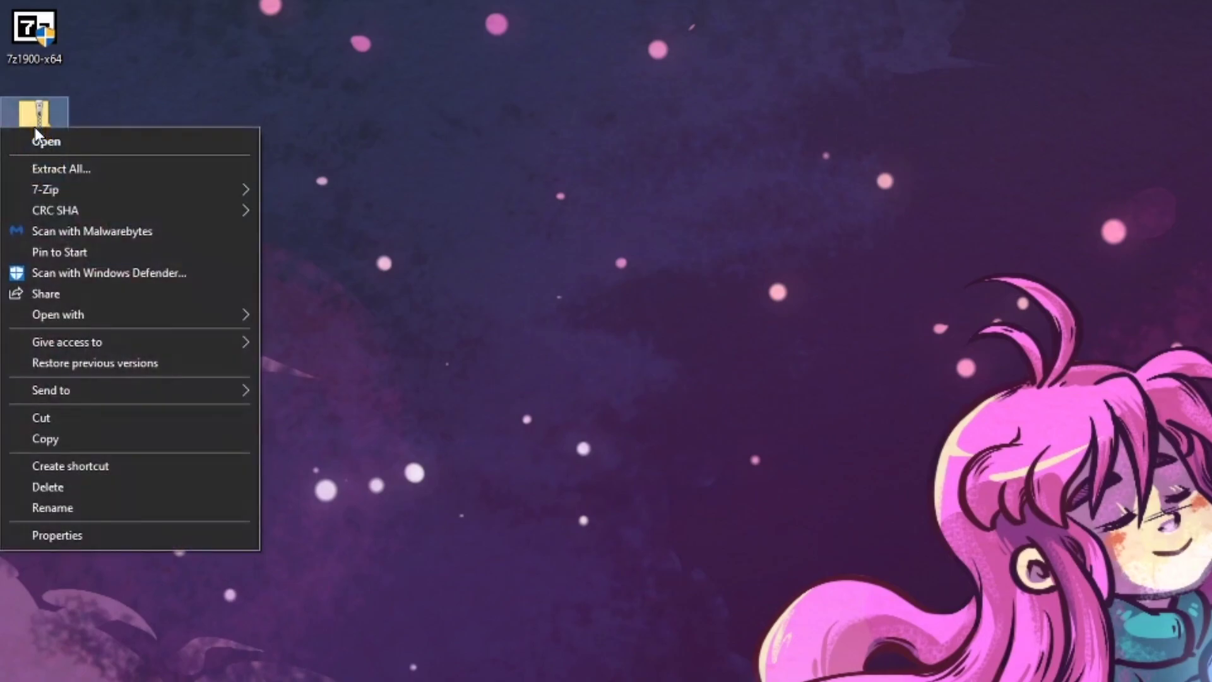
mouse_move(148, 319)
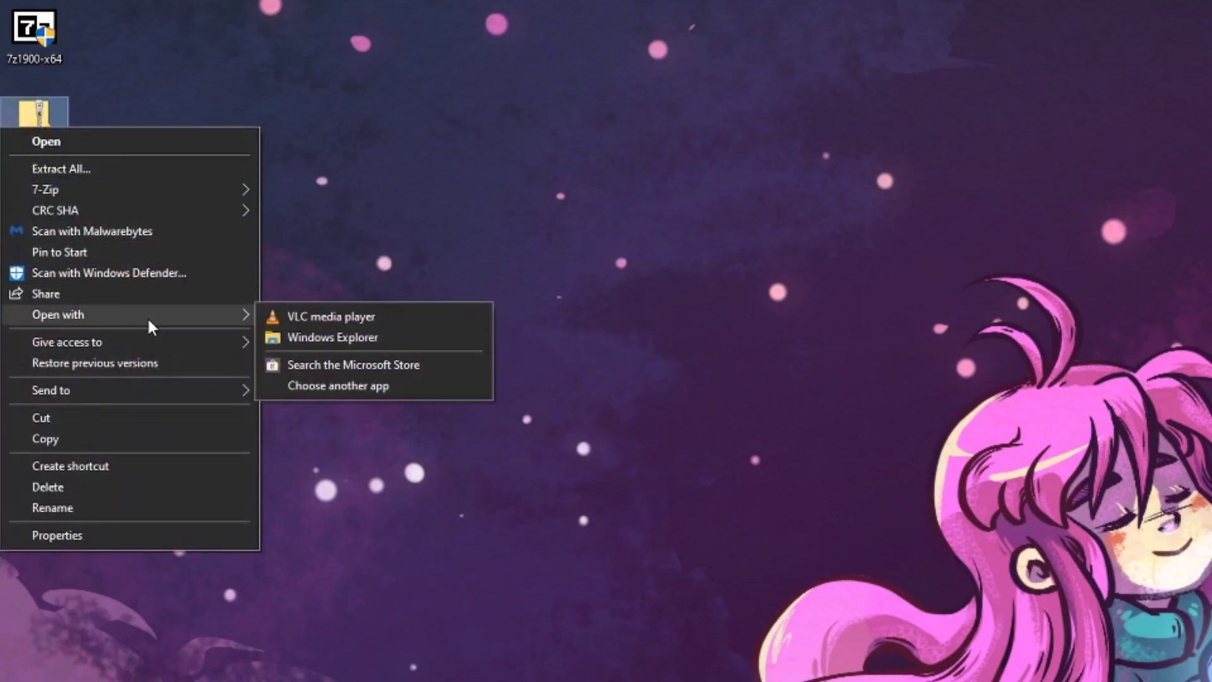
click(347, 385)
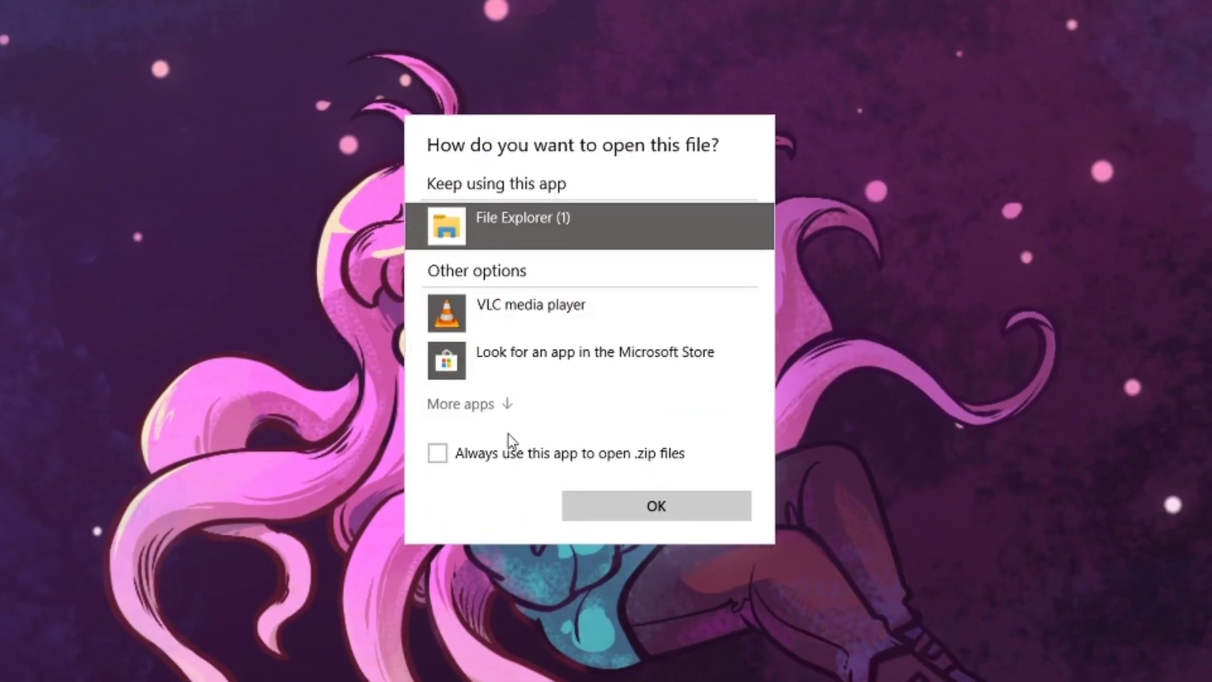
click(850, 537)
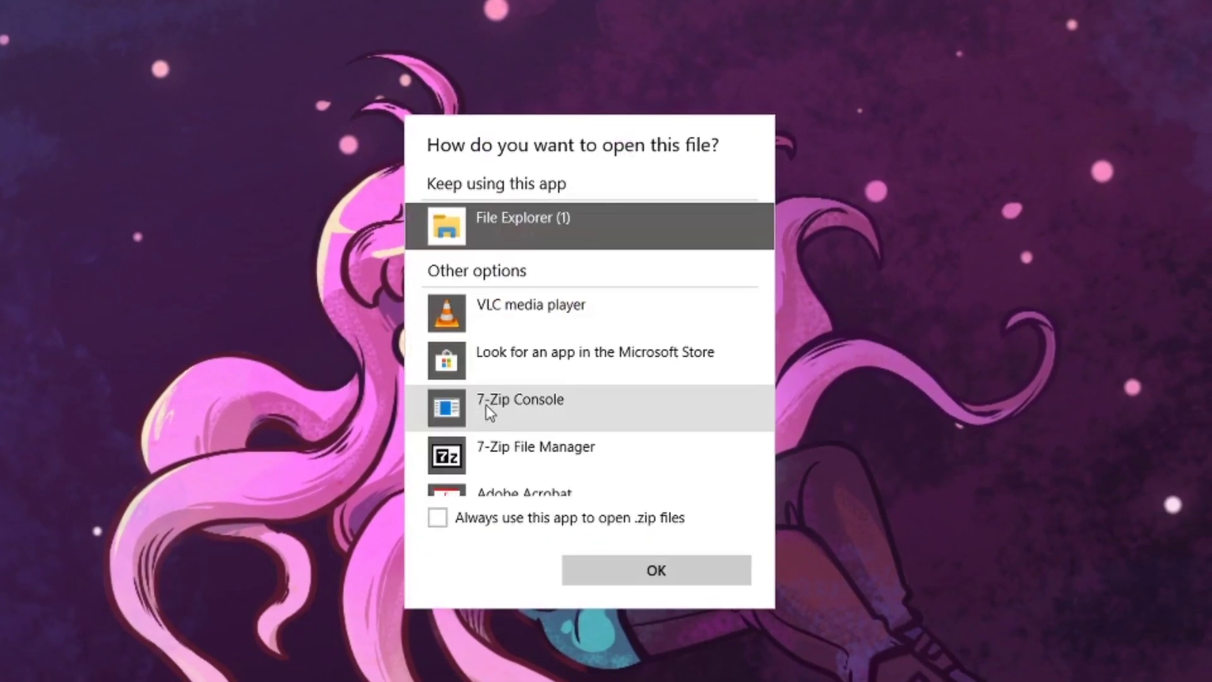
click(535, 452)
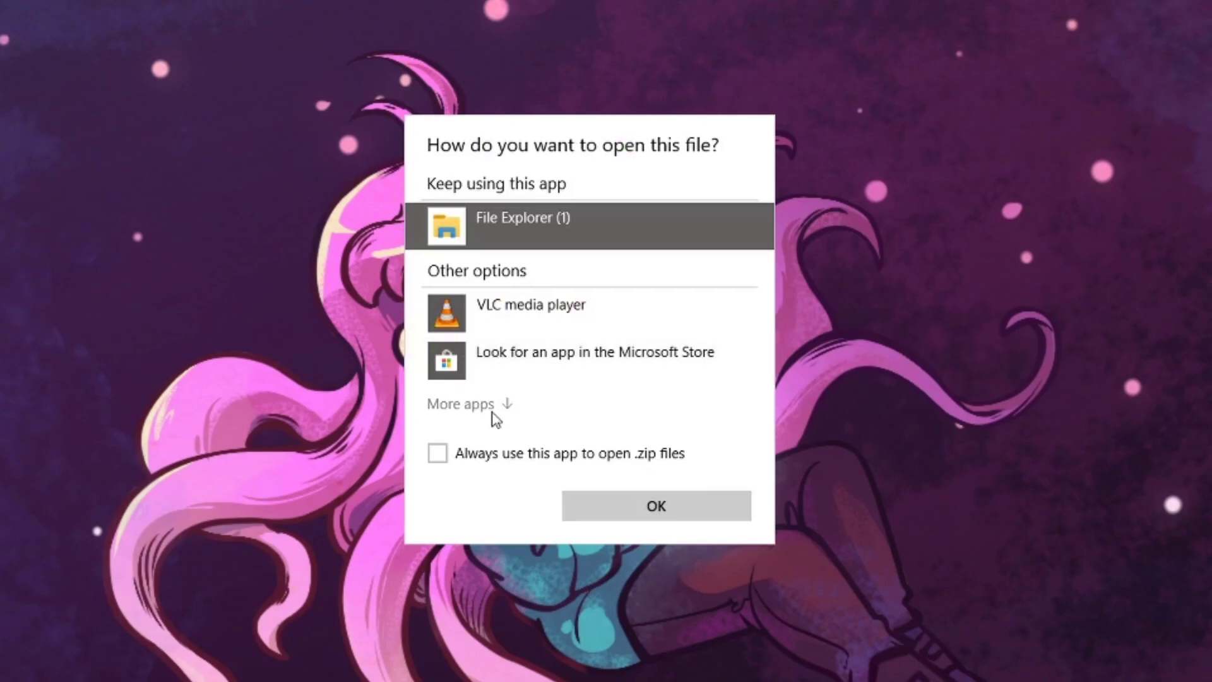
- Browse the PC to Program Files\7-Zip and choose 7zFM to open the zip
click(498, 414)
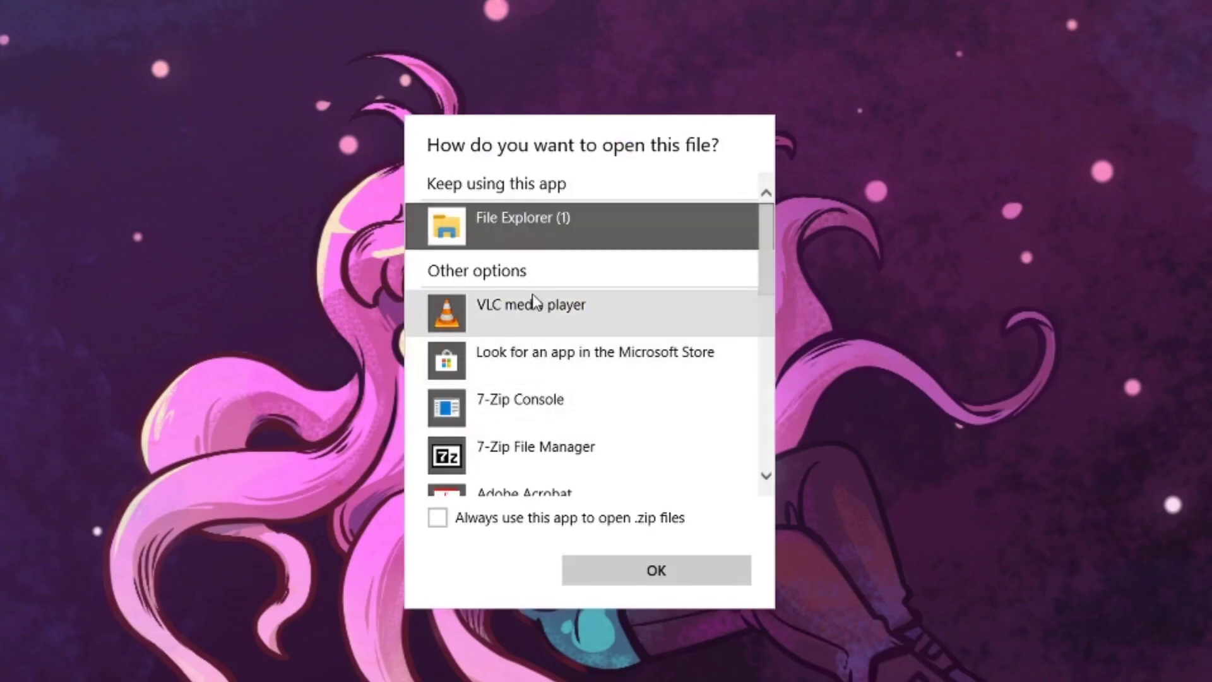
scroll(533, 302, down, 1)
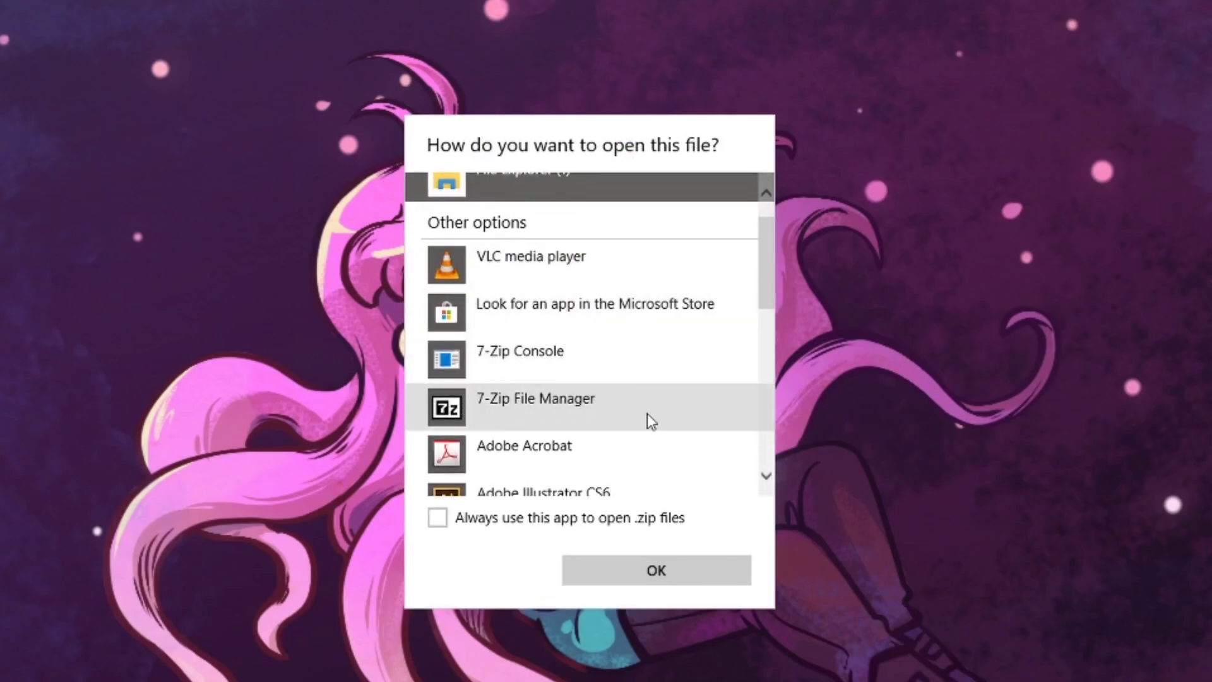
scroll(495, 455, down, 8)
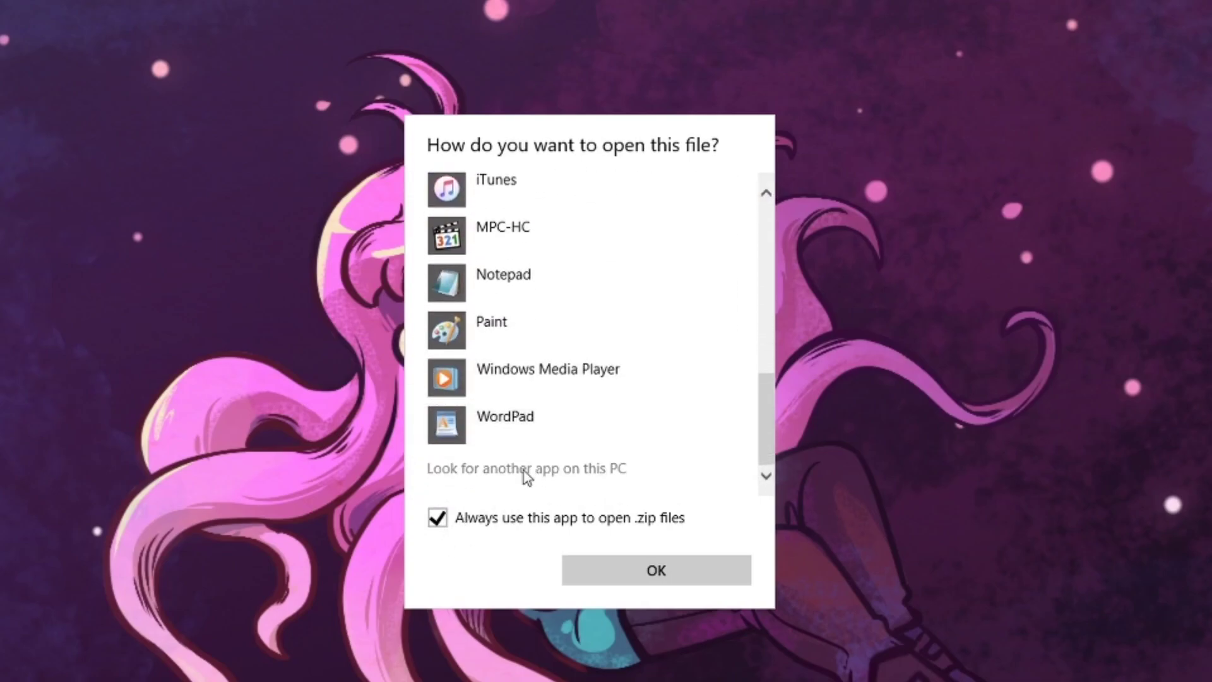
click(525, 469)
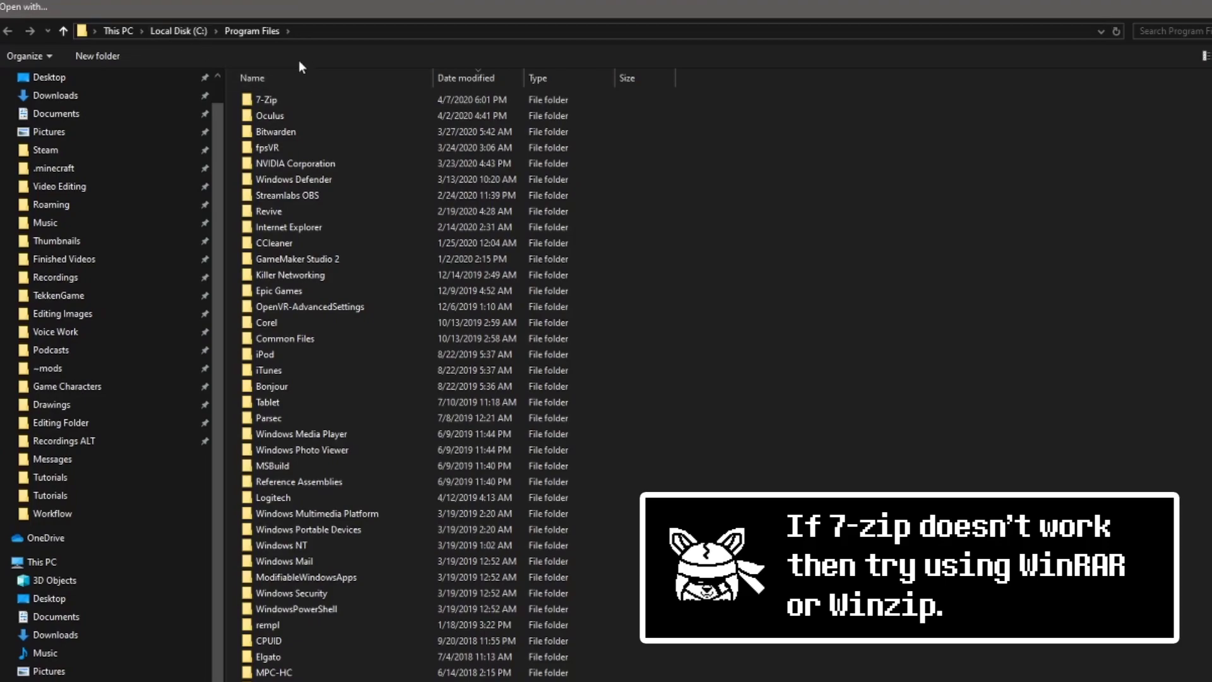
double_click(291, 99)
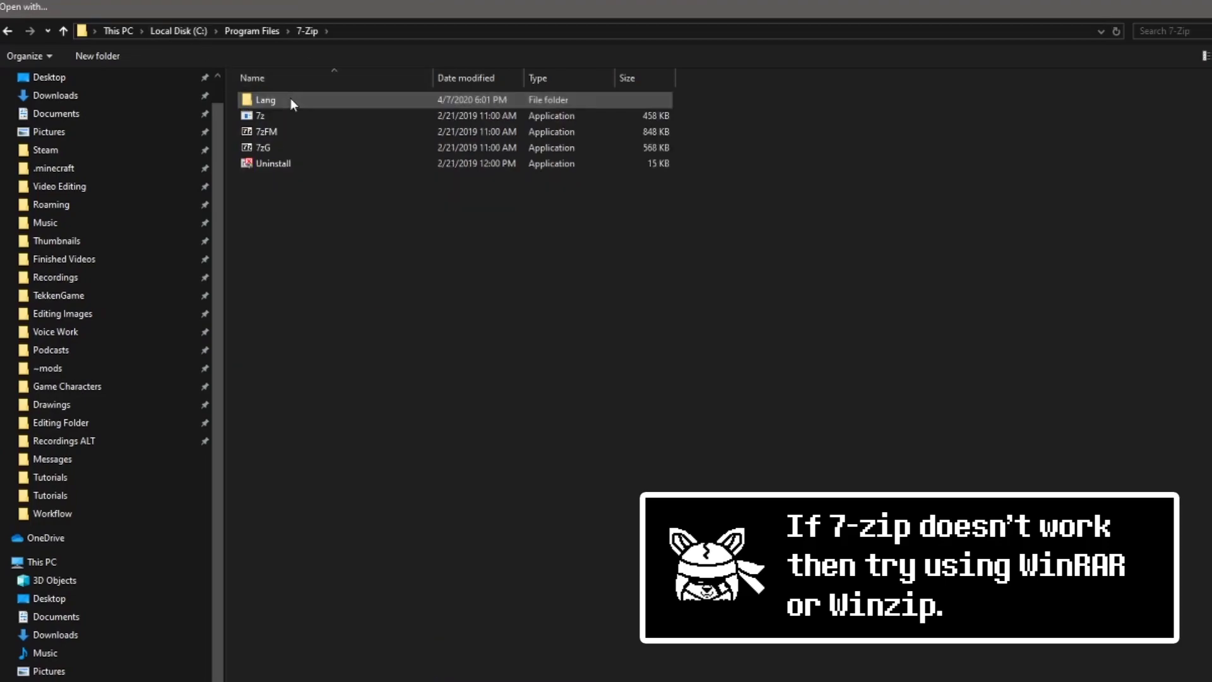
click(279, 133)
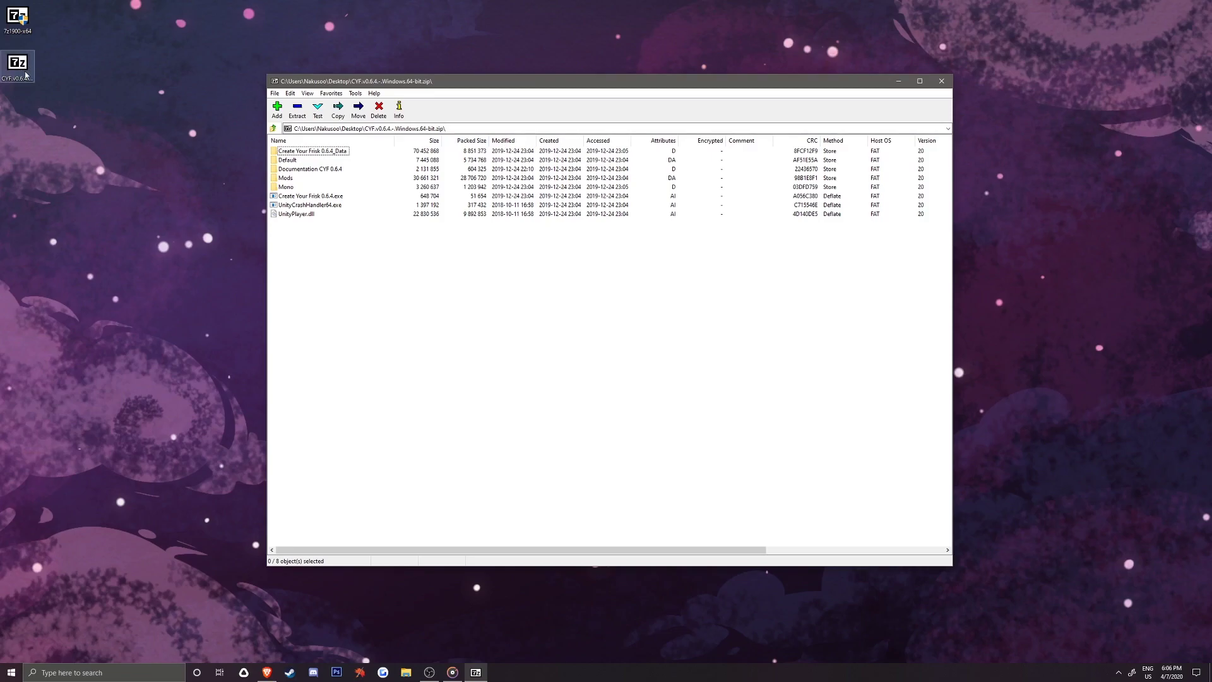
- Close 7-Zip File Manager and refresh the desktop so the CYF zip shows 7-Zip's icon
click(941, 81)
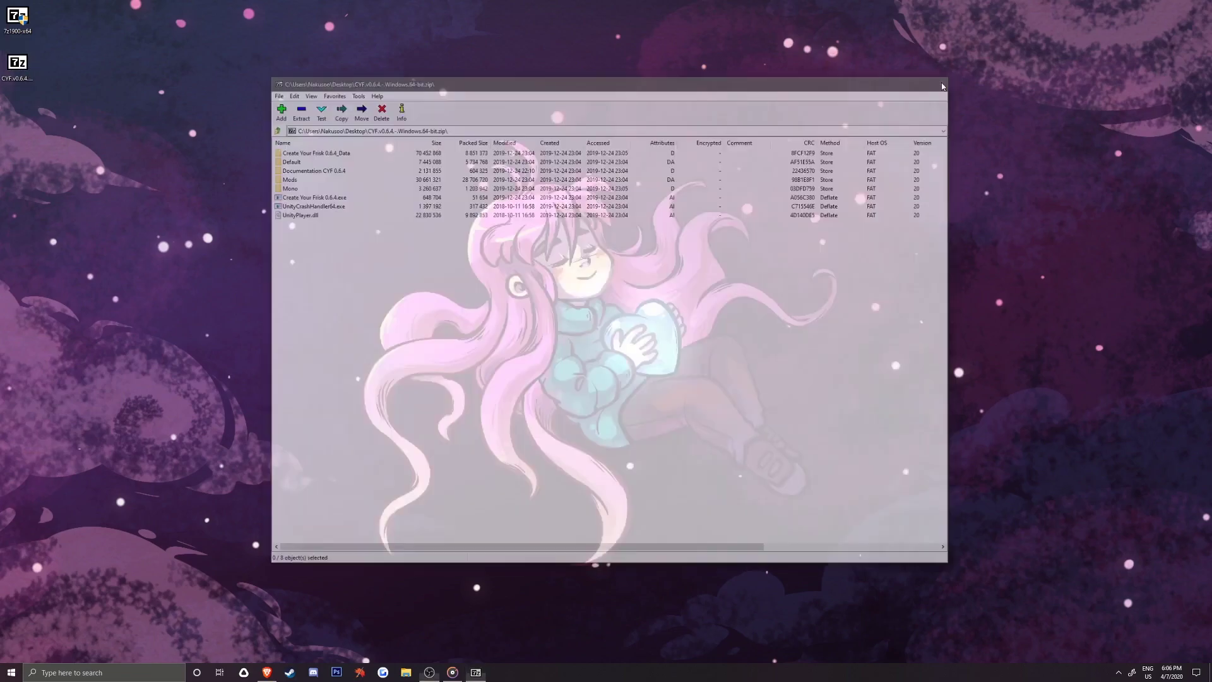
right_click(20, 136)
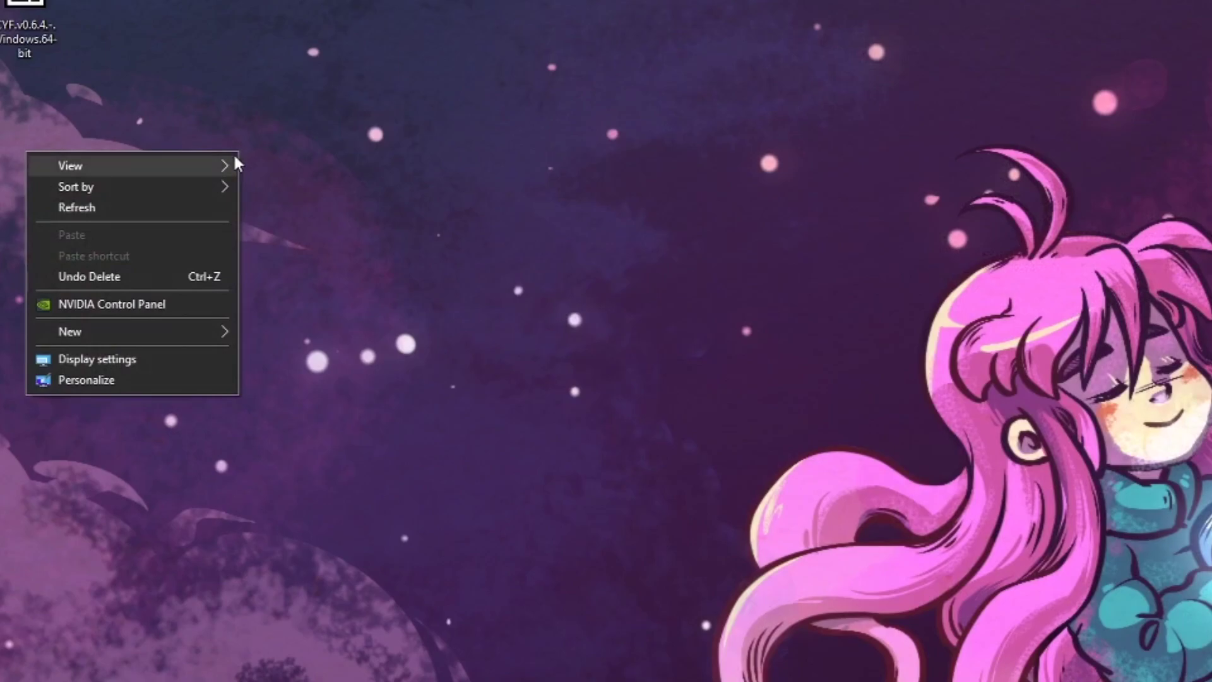
click(180, 209)
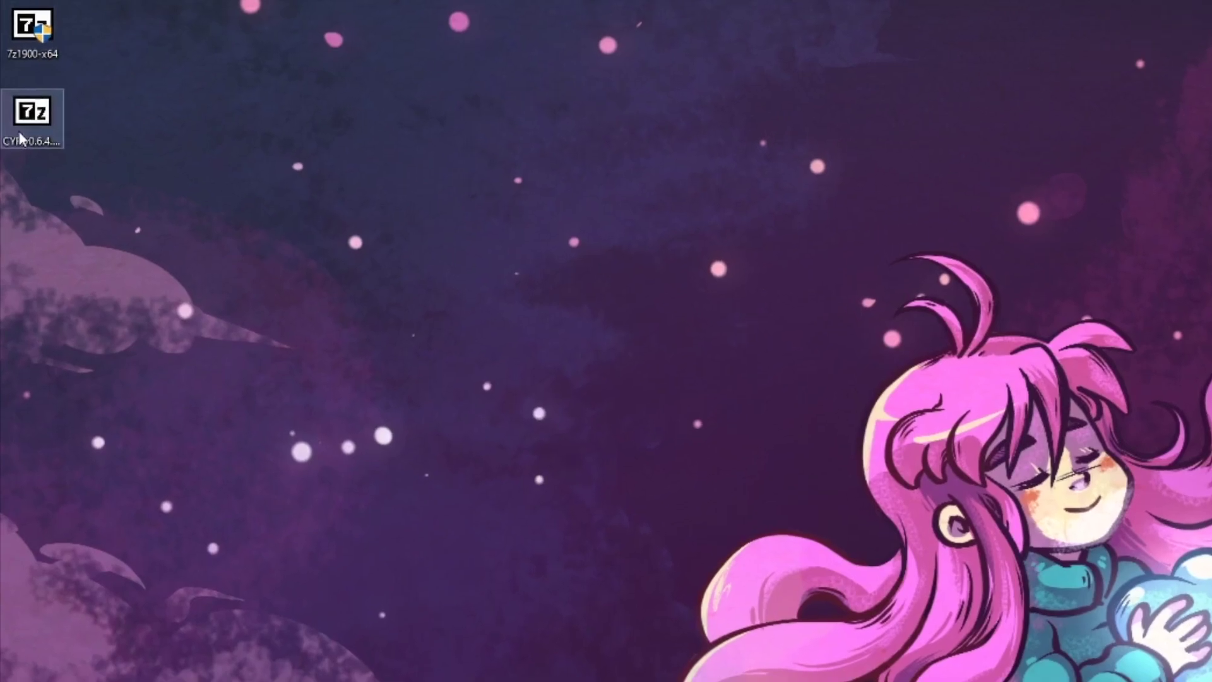
- Start 7-Zip's Extract files on the CYF zip, keeping the Desktop as destination
right_click(11, 74)
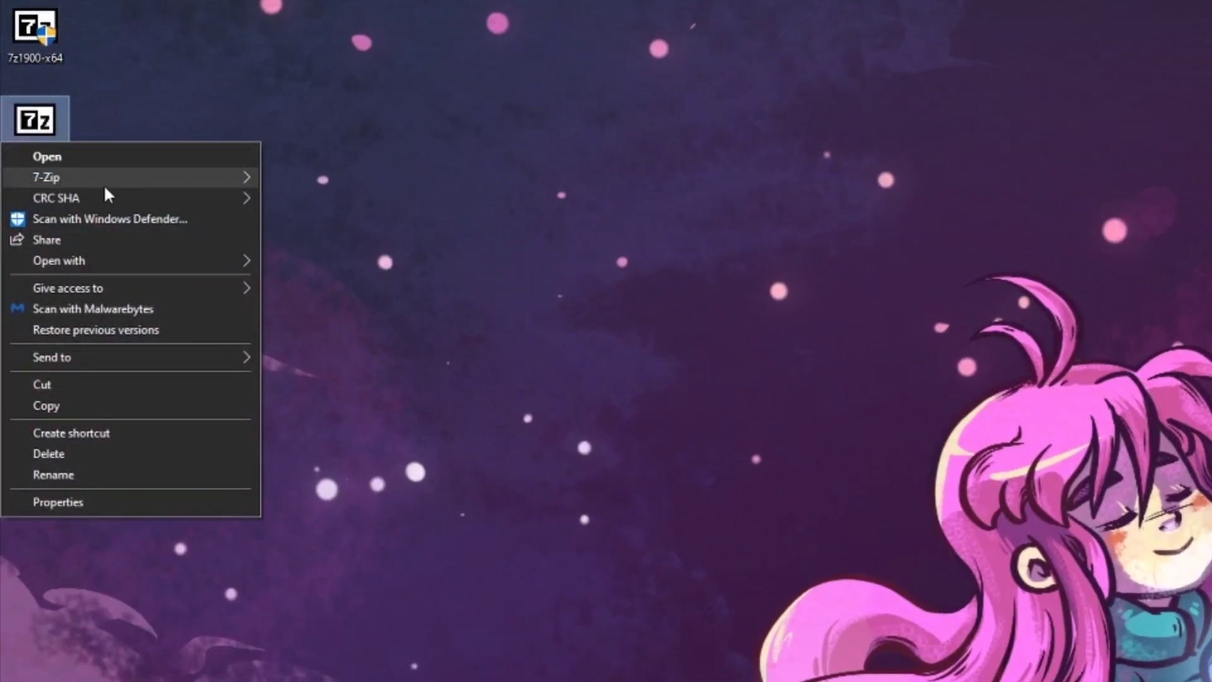
mouse_move(139, 179)
click(309, 221)
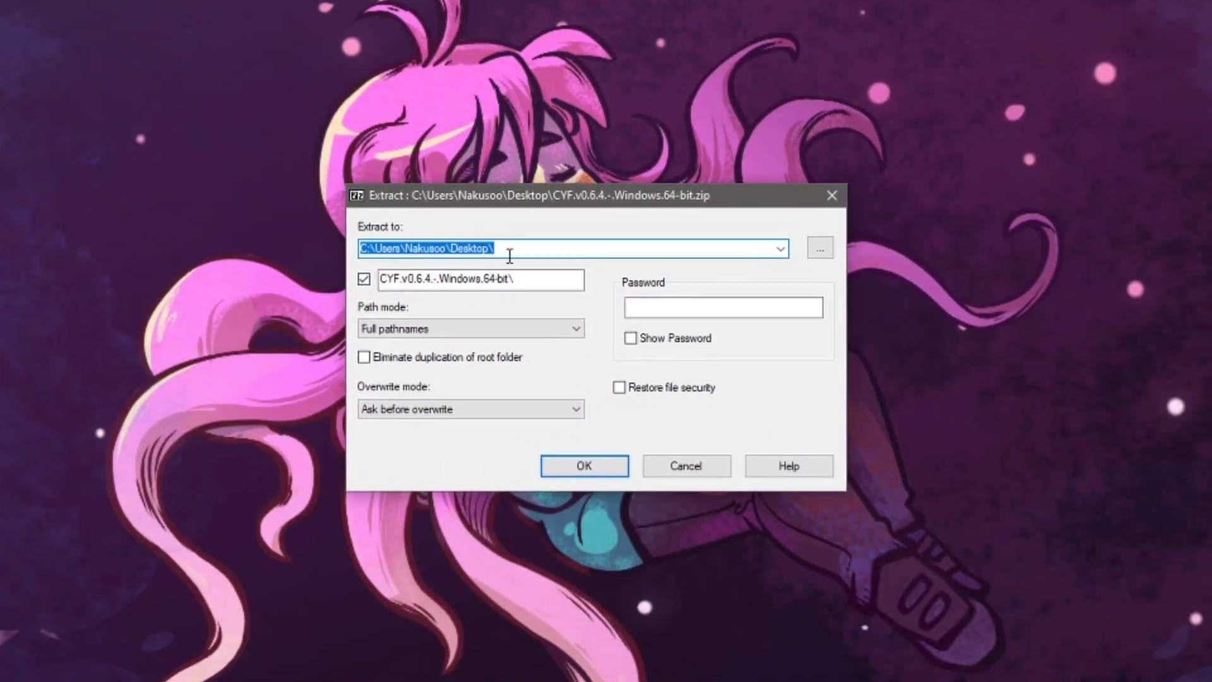
click(507, 253)
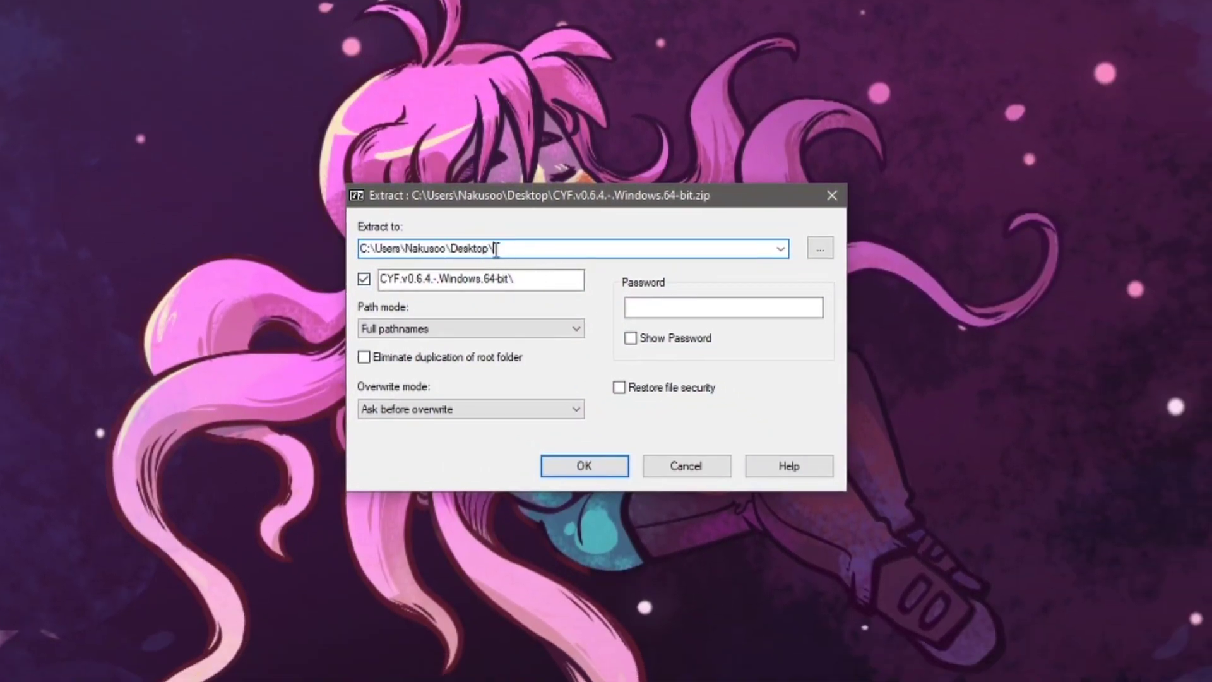
mouse_move(496, 250)
mouse_down()
mouse_move(409, 240)
mouse_move(496, 253)
mouse_up()
click(820, 248)
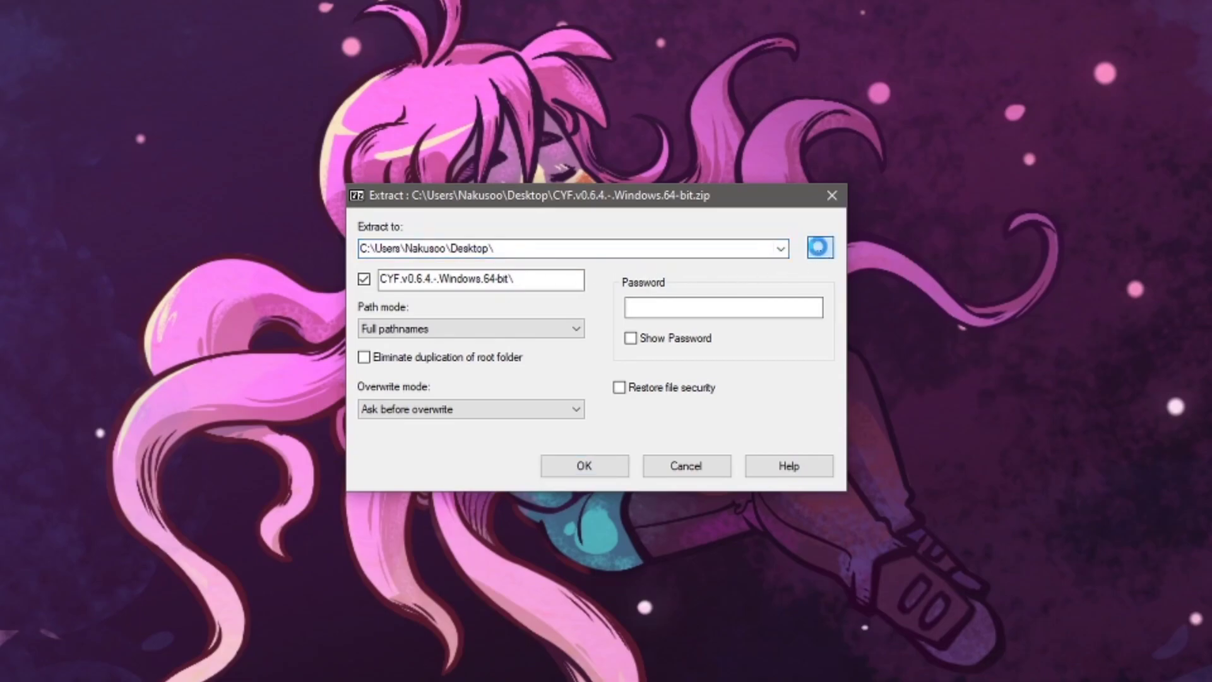
drag(819, 298, 810, 358)
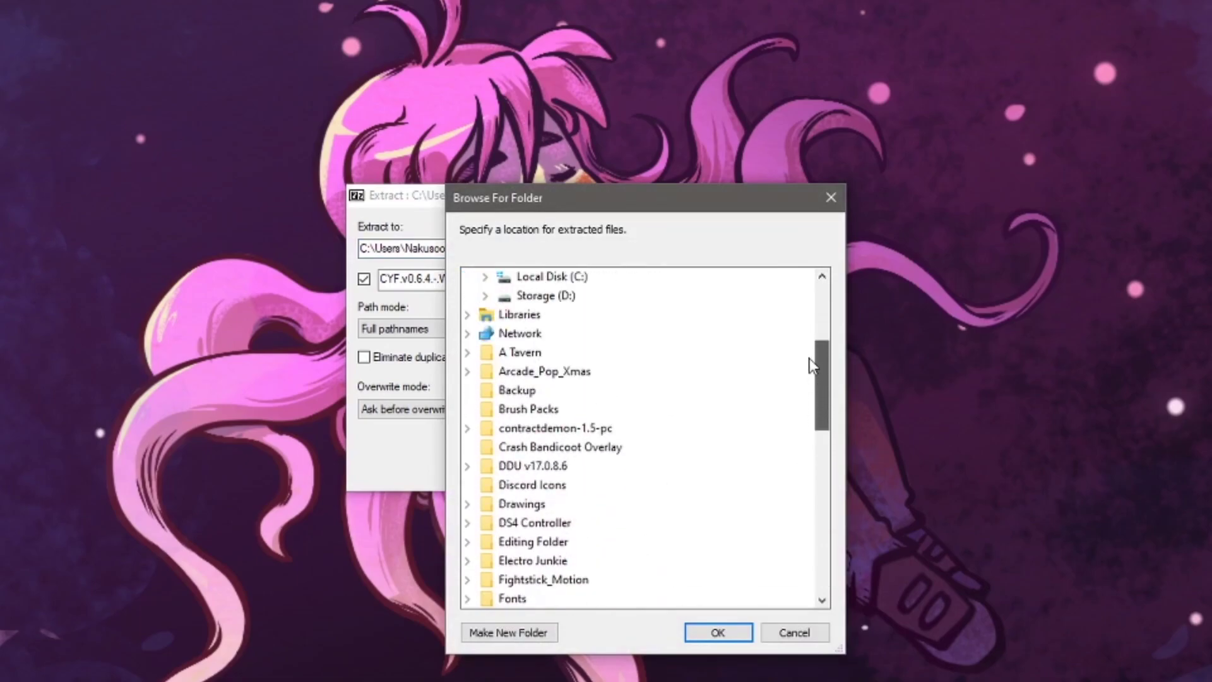
click(795, 633)
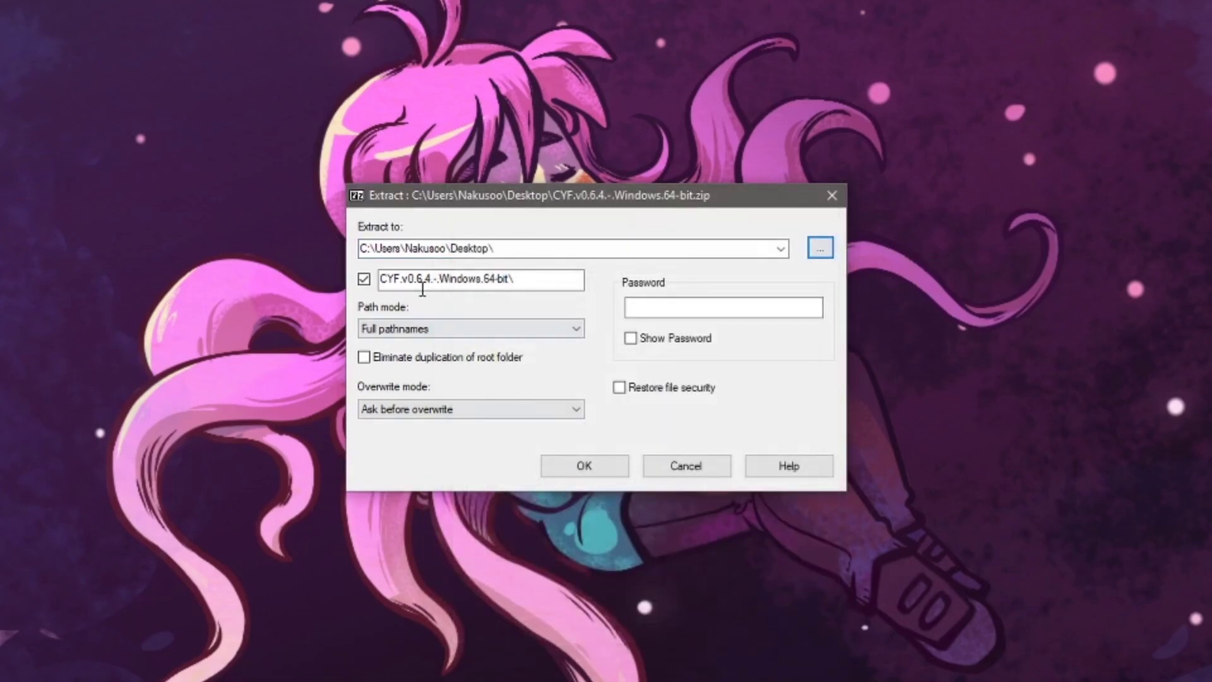
- Trim the version text so the target folder is named CYF, and extract
click(532, 278)
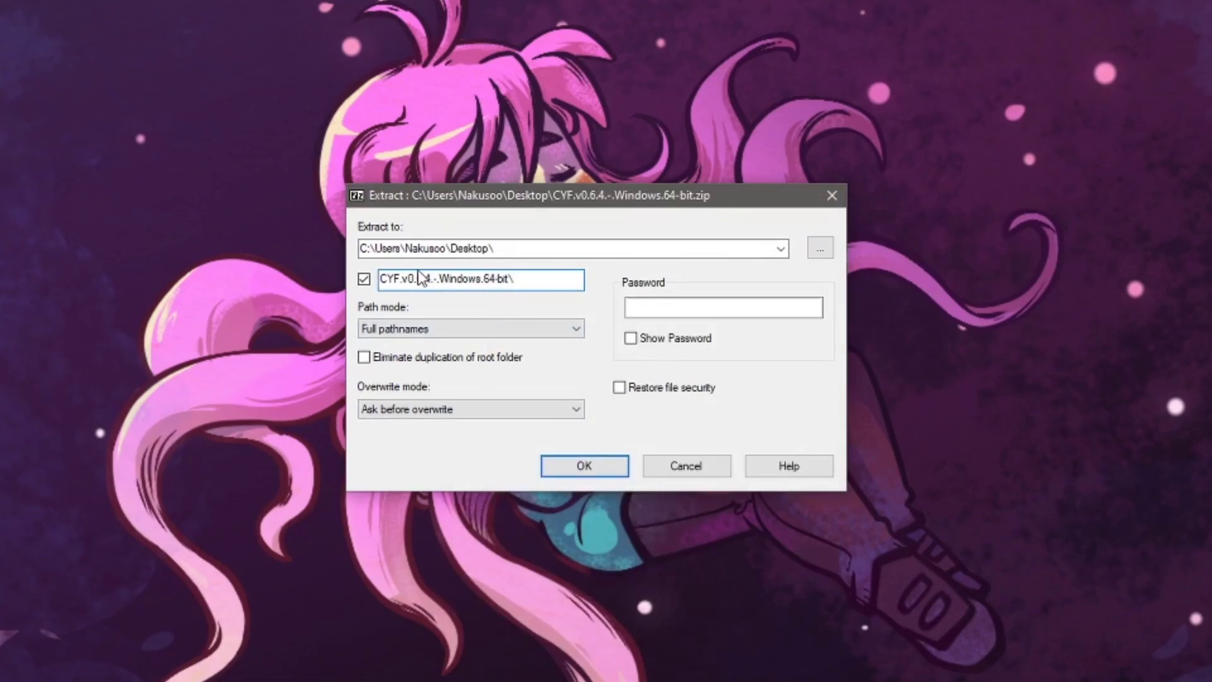
click(515, 278)
drag(515, 278, 402, 279)
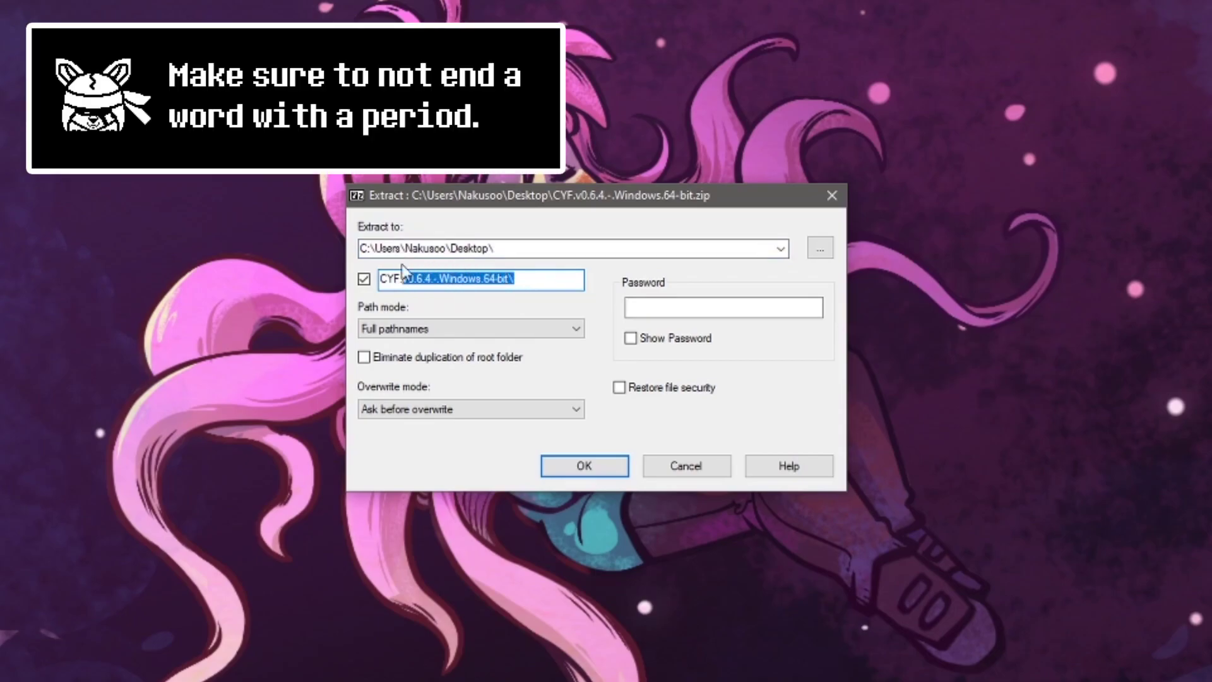
key(BackSpace)
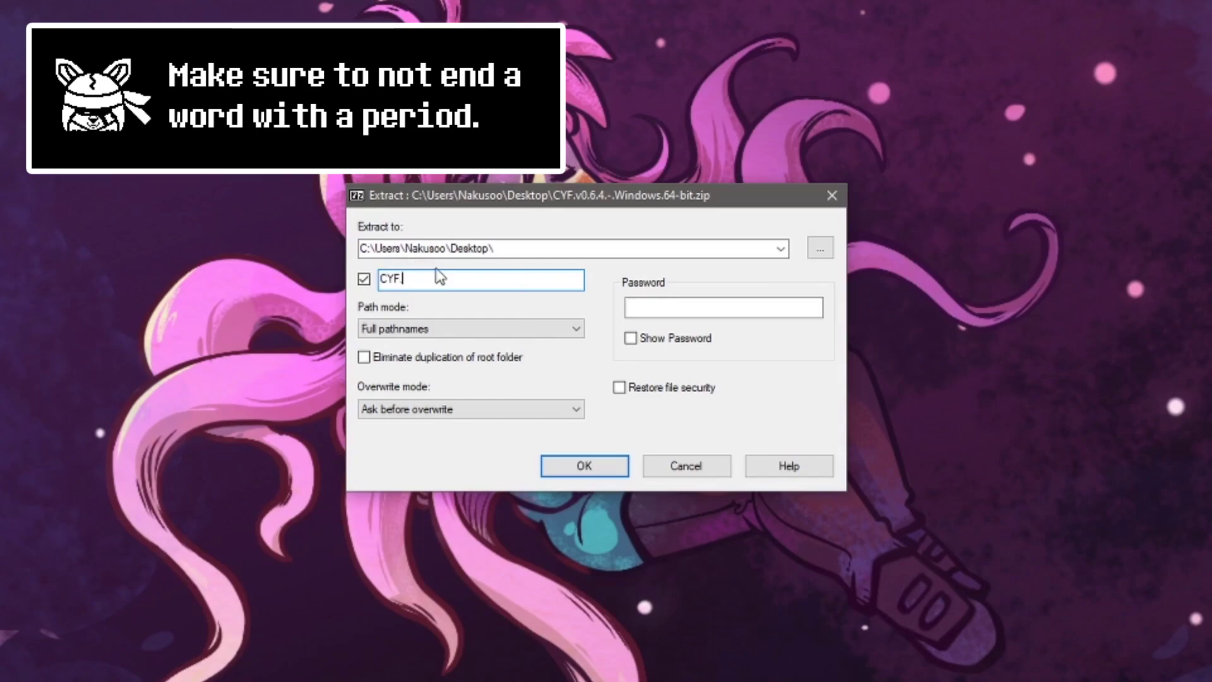
click(585, 467)
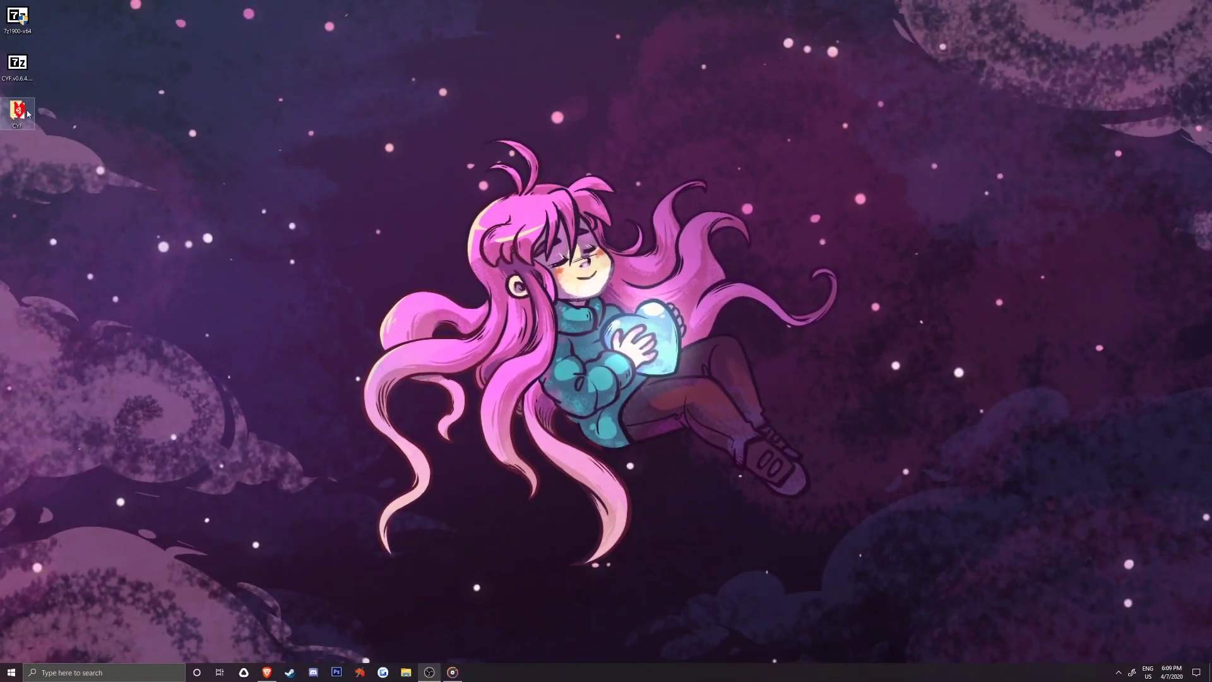
- Open the extracted CYF folder from the desktop in File Explorer
double_click(25, 113)
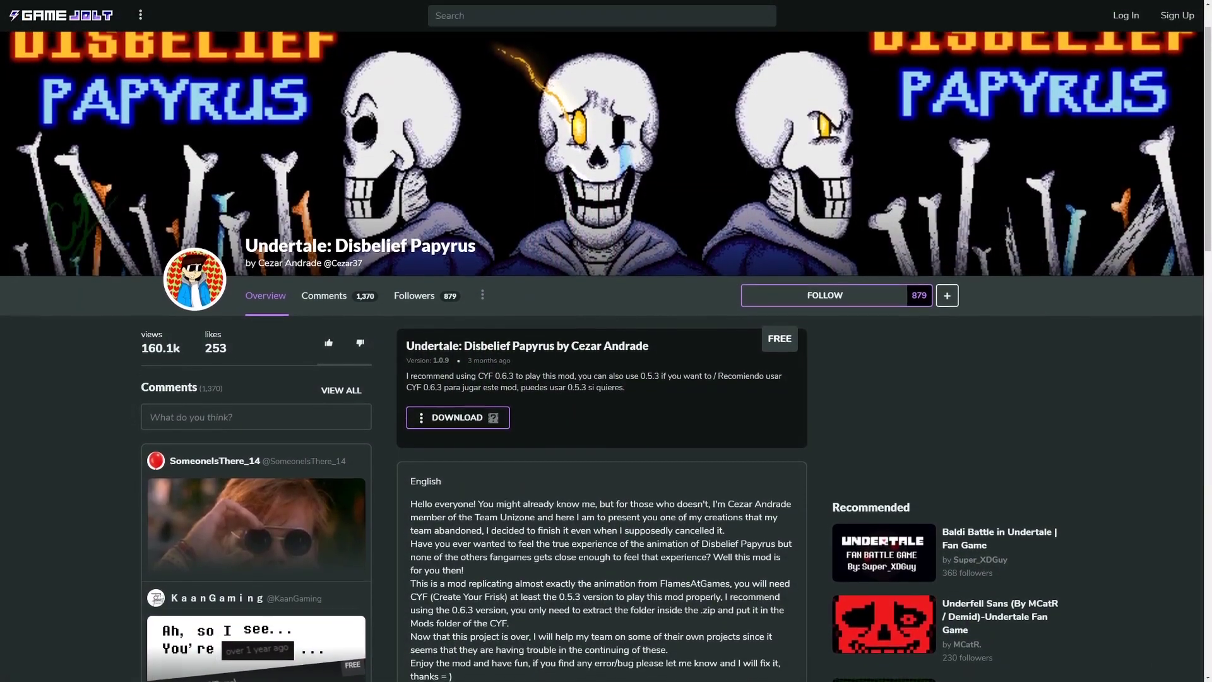
scroll(602, 354, down, 1)
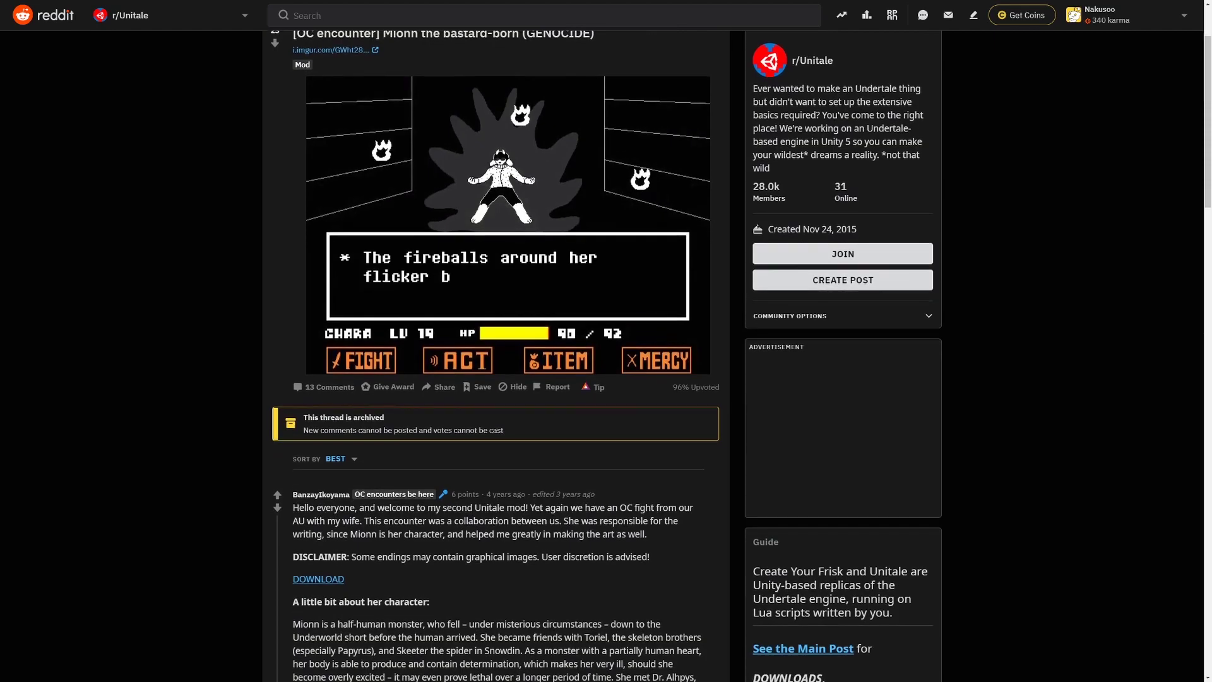
scroll(606, 353, down, 1)
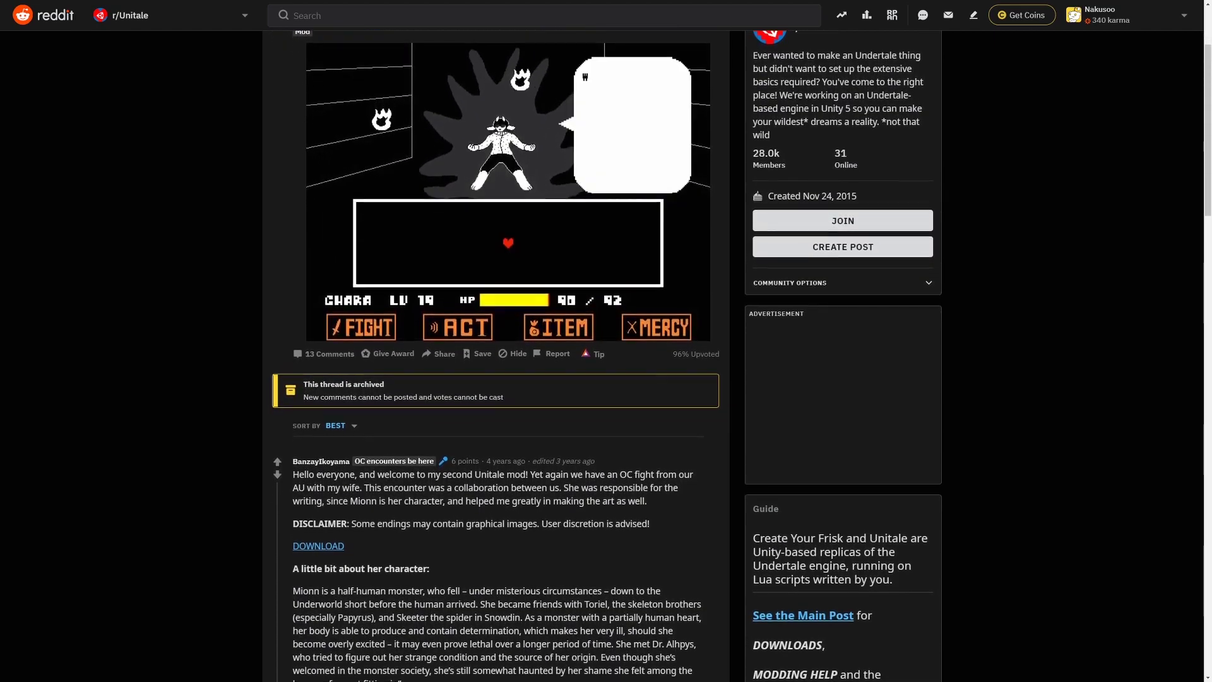
scroll(606, 354, down, 1)
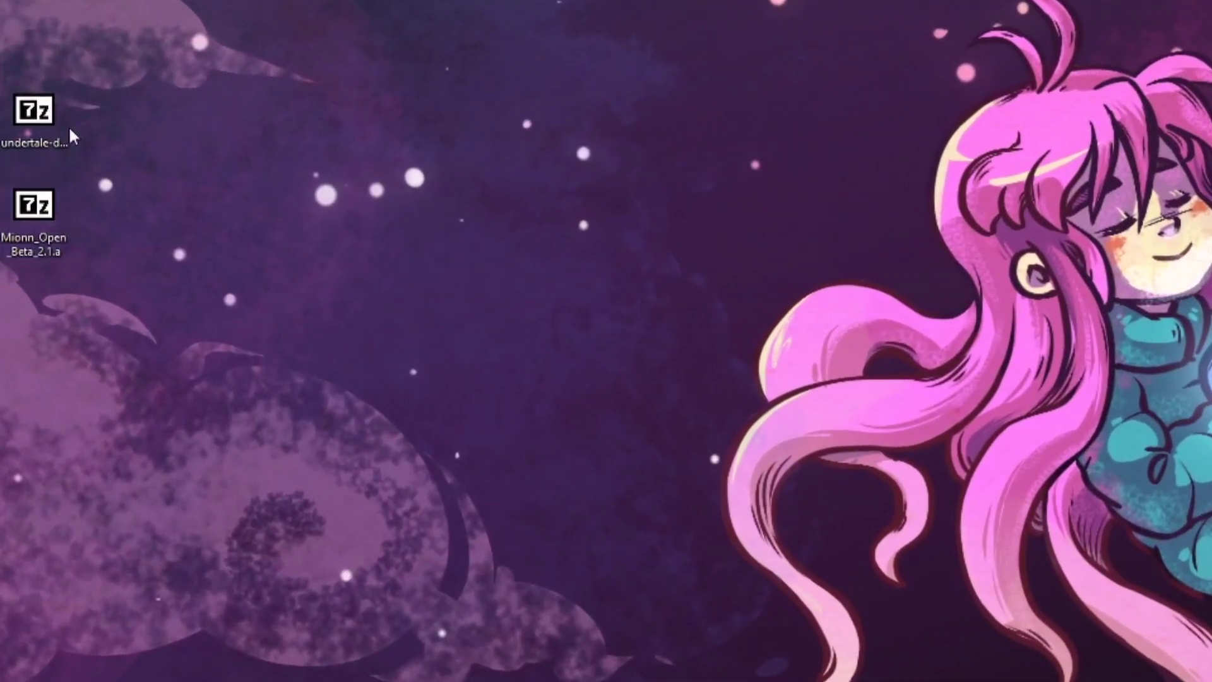
- Extract the Disbelief Papyrus archive into a 'Disbelief-papyrus' folder, dropping the 'undertale' prefix
right_click(40, 116)
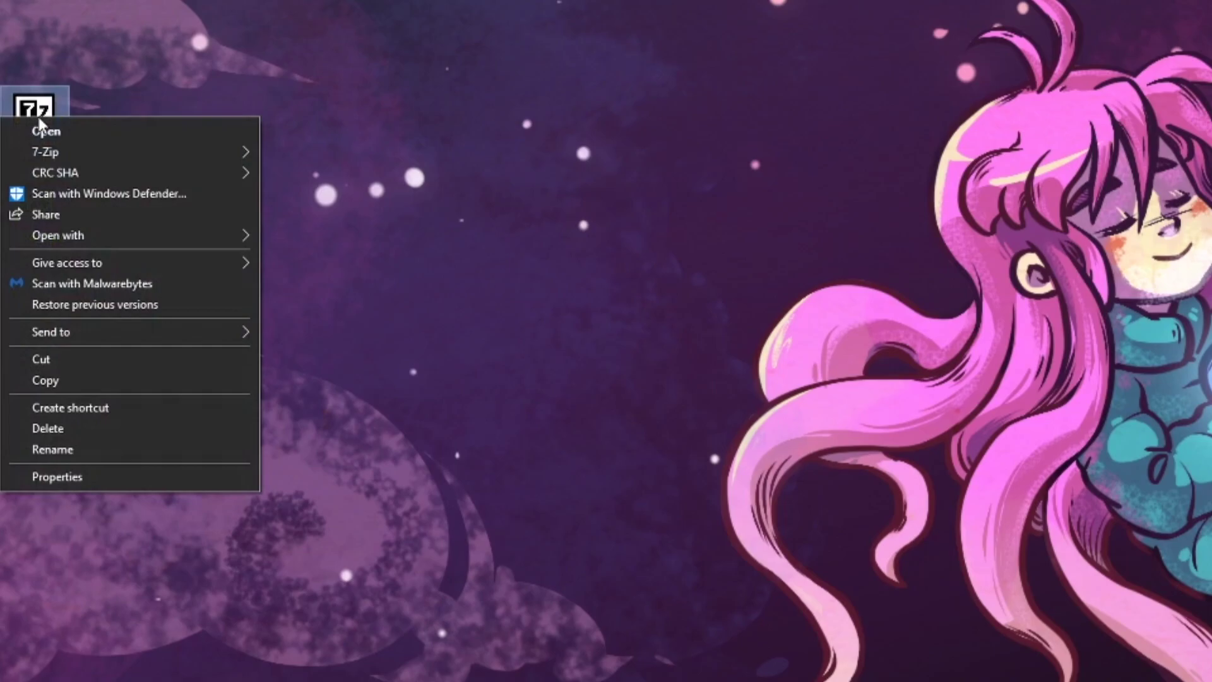
mouse_move(59, 150)
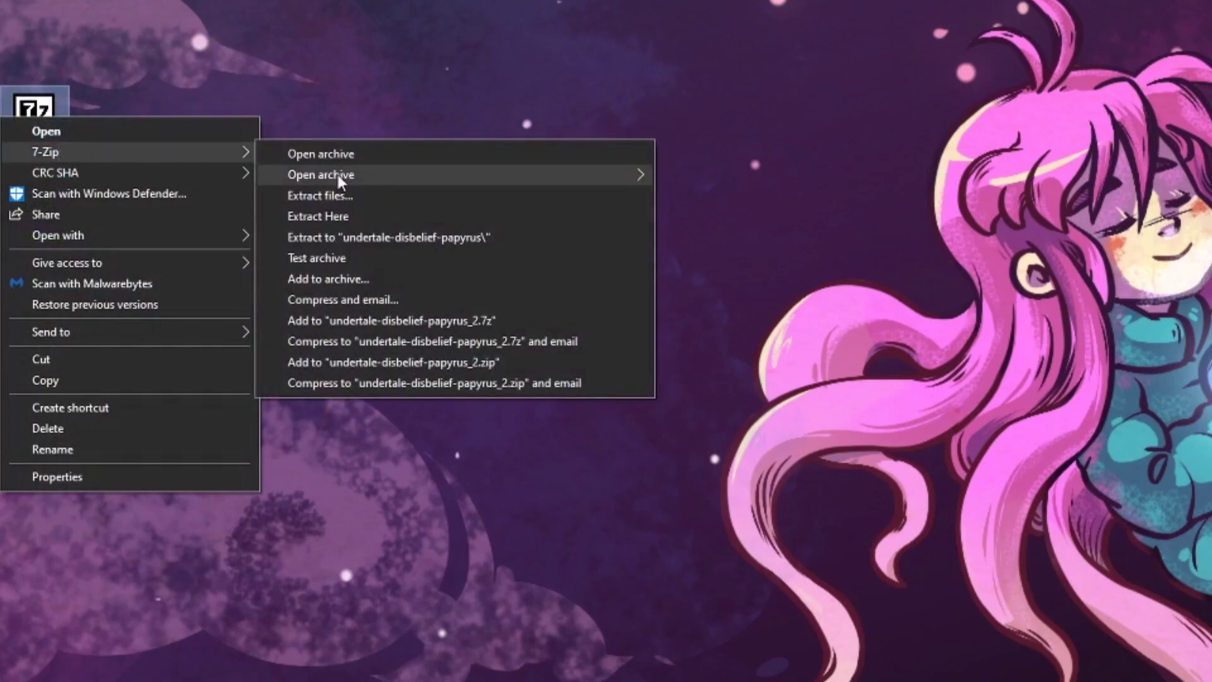
click(322, 197)
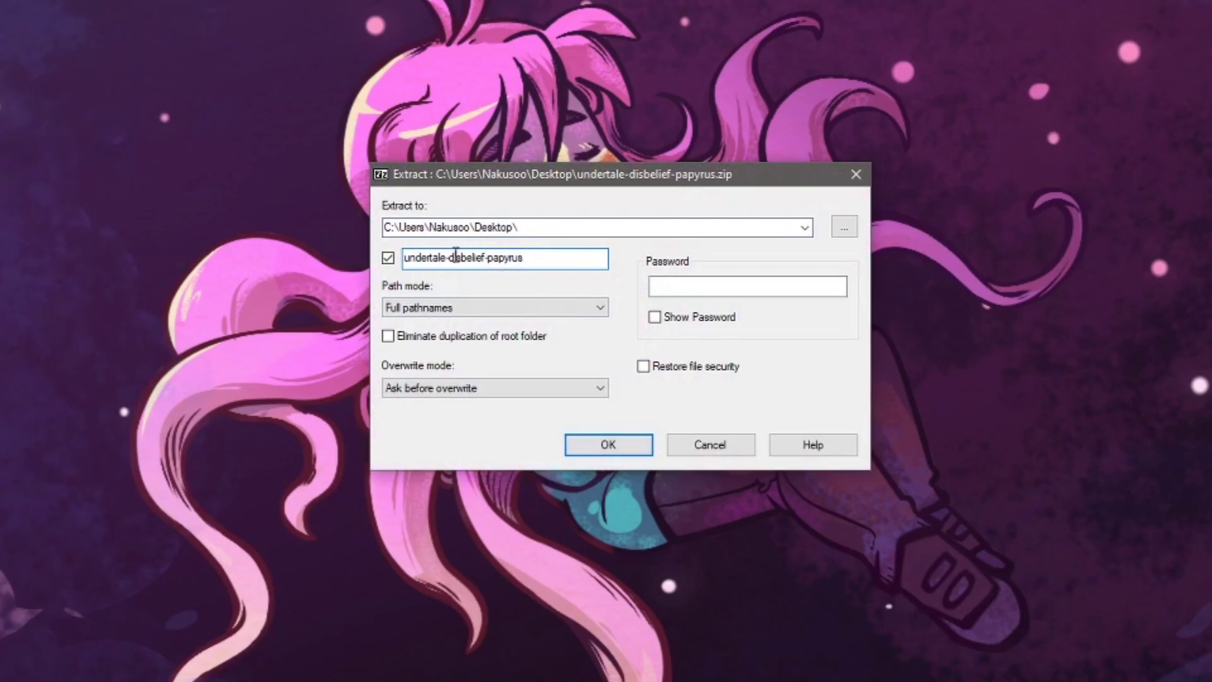
drag(456, 255, 417, 250)
key(BackSpace)
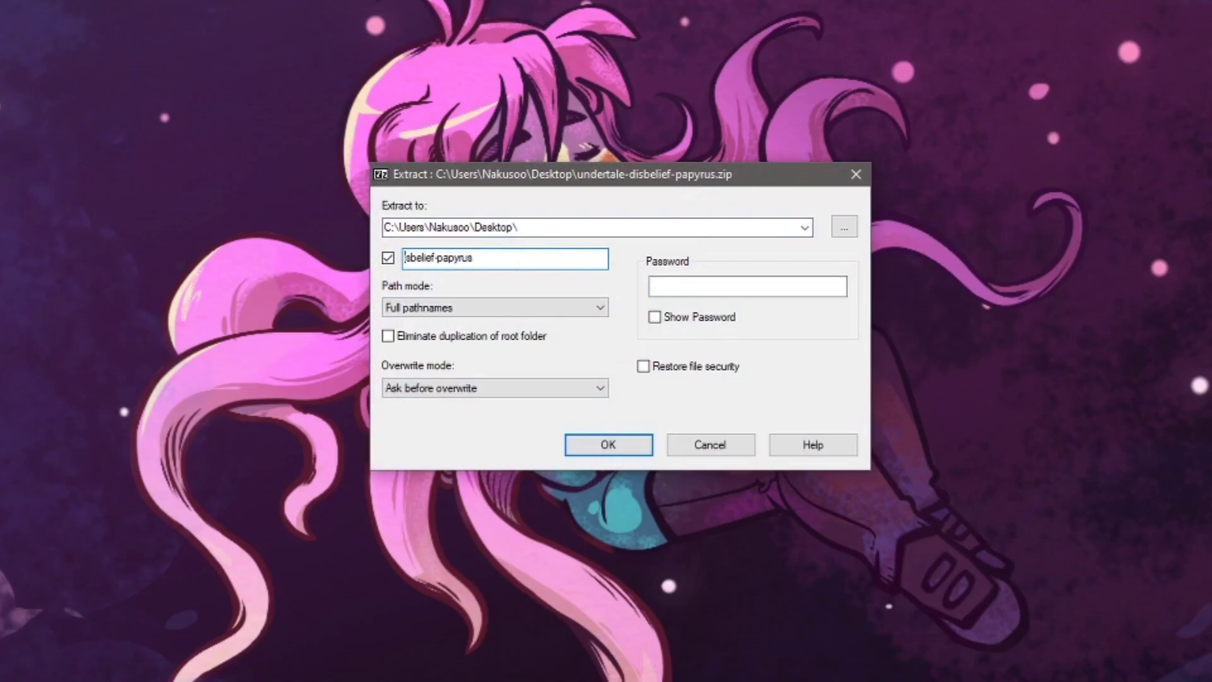
click(598, 451)
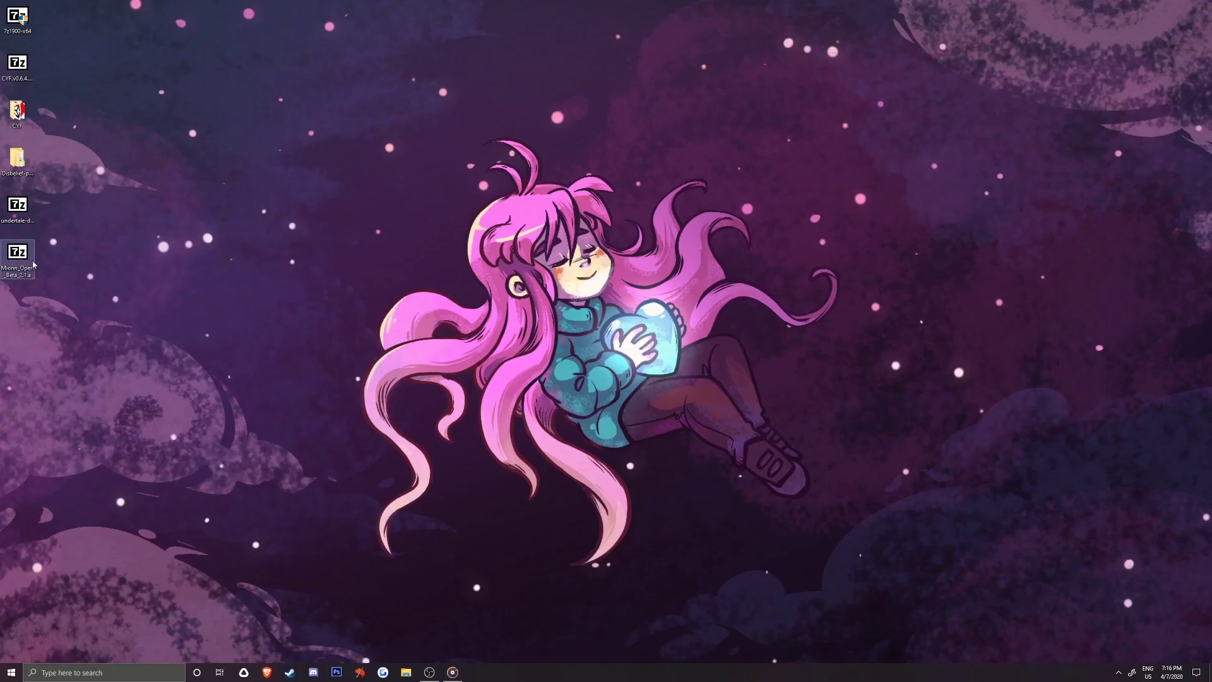
- Start extracting the Mionn archive and trim the version text from its folder name
right_click(19, 259)
mouse_move(95, 277)
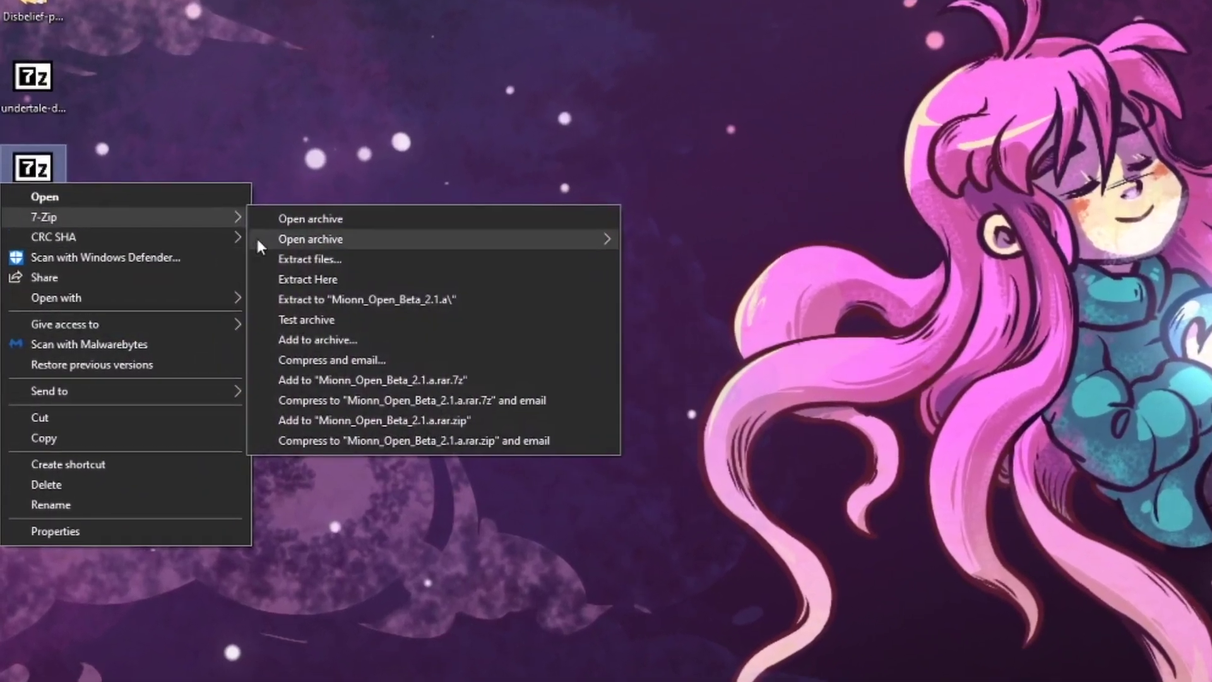
click(303, 258)
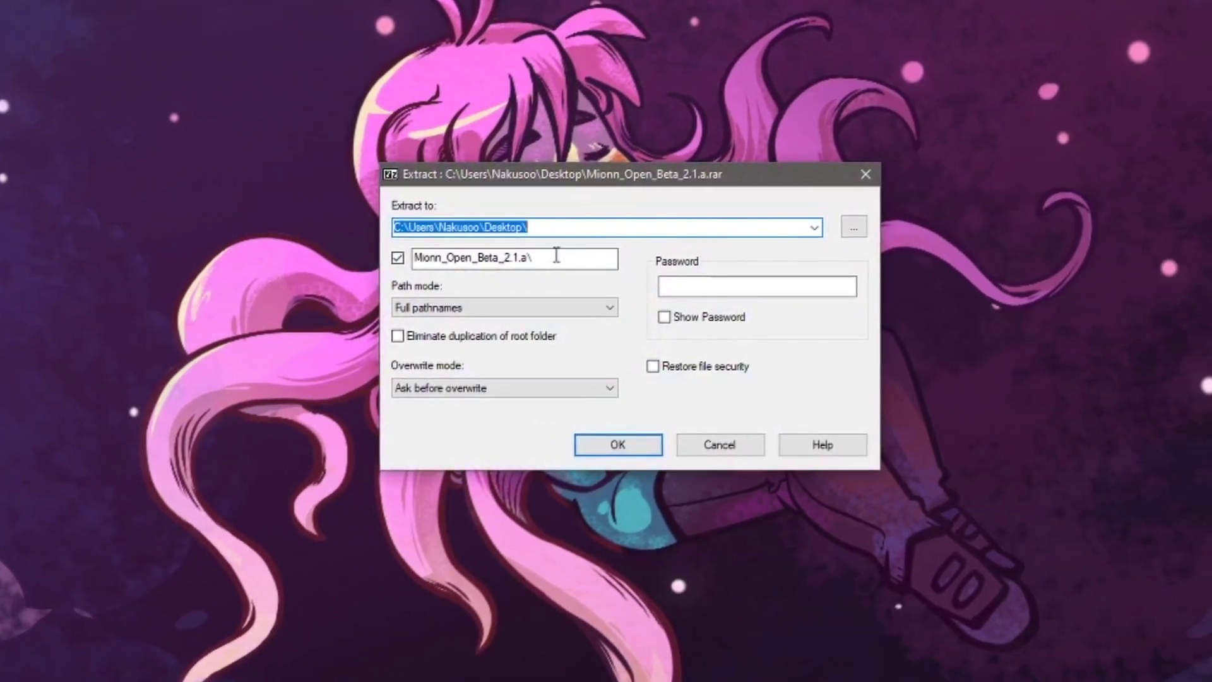
click(556, 254)
double_click(548, 257)
click(471, 259)
drag(542, 257, 480, 261)
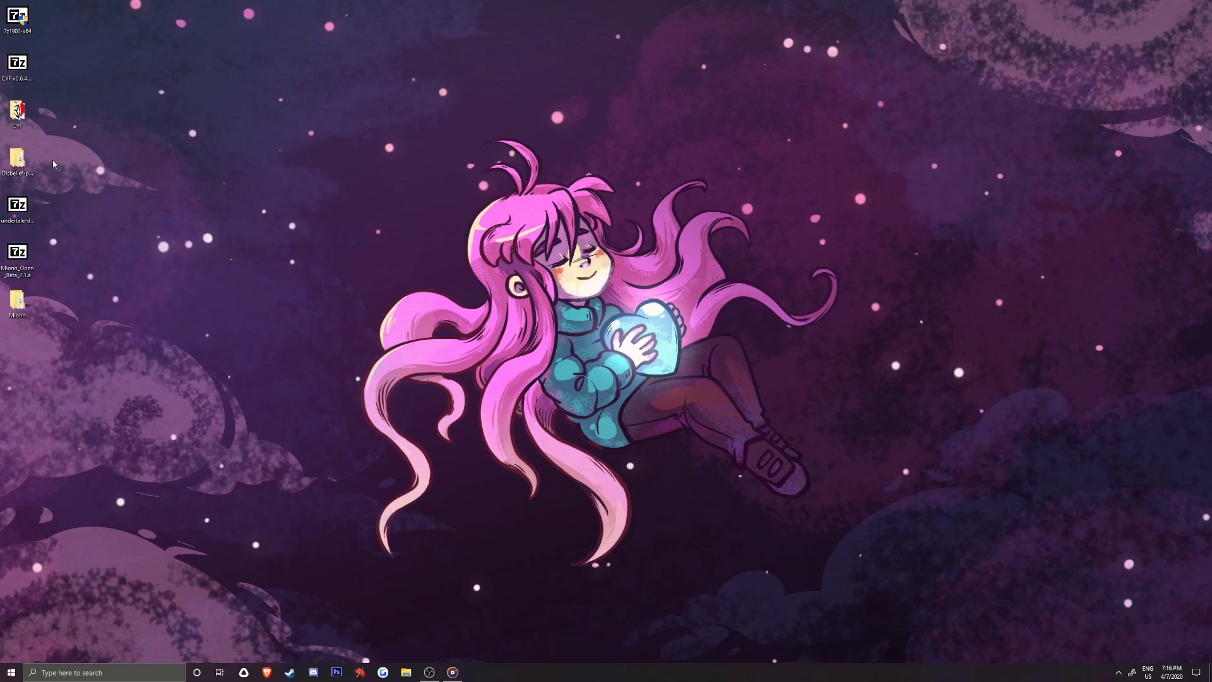
- Move the Undertale Disbelief Papyrus folder from Disbelief-papyrus into CYF's Mods folder
double_click(26, 160)
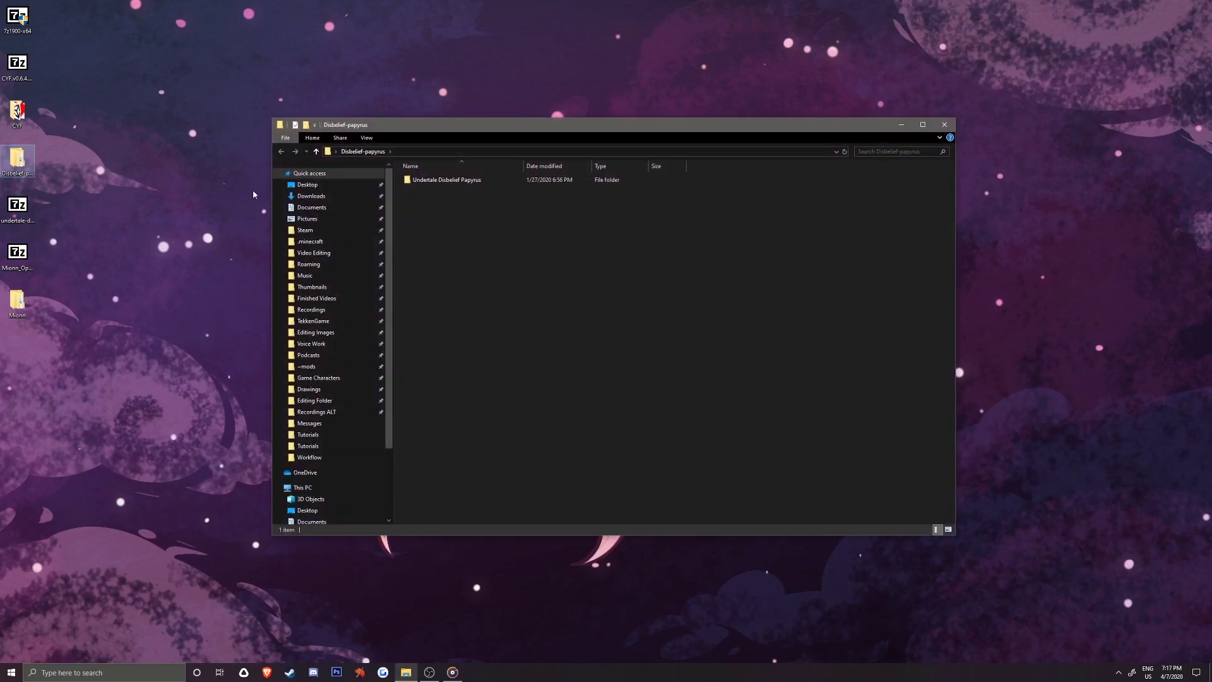
click(446, 180)
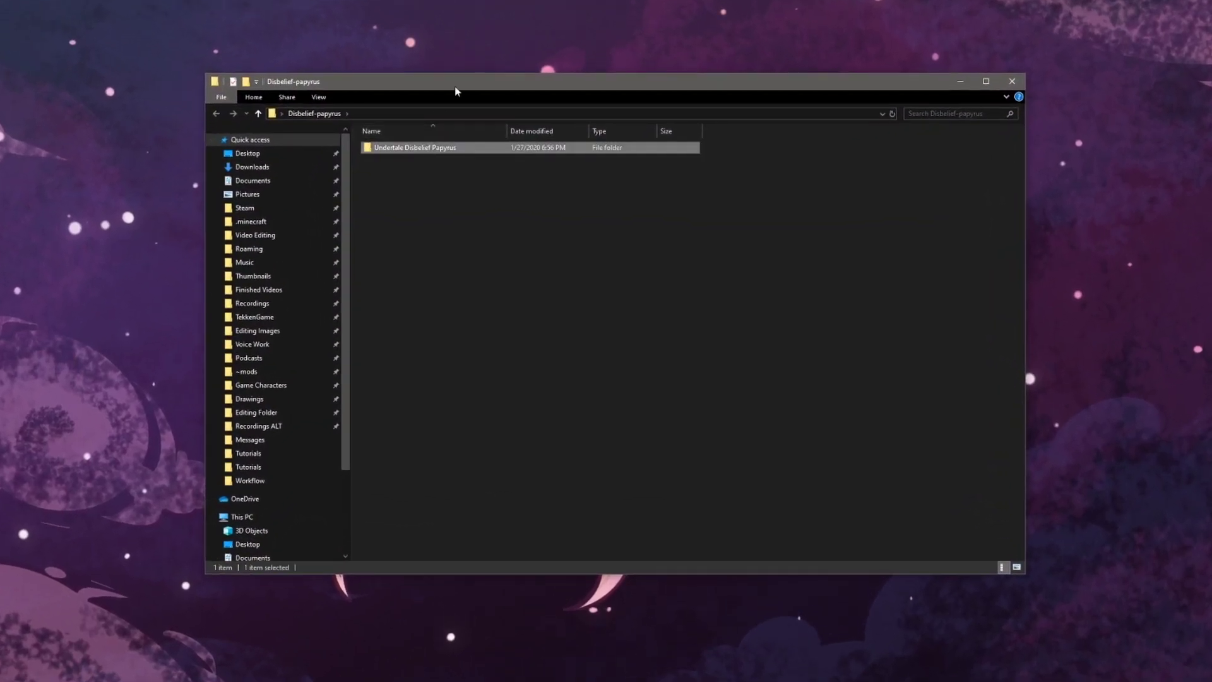
drag(458, 92, 674, 80)
key(alt+Tab)
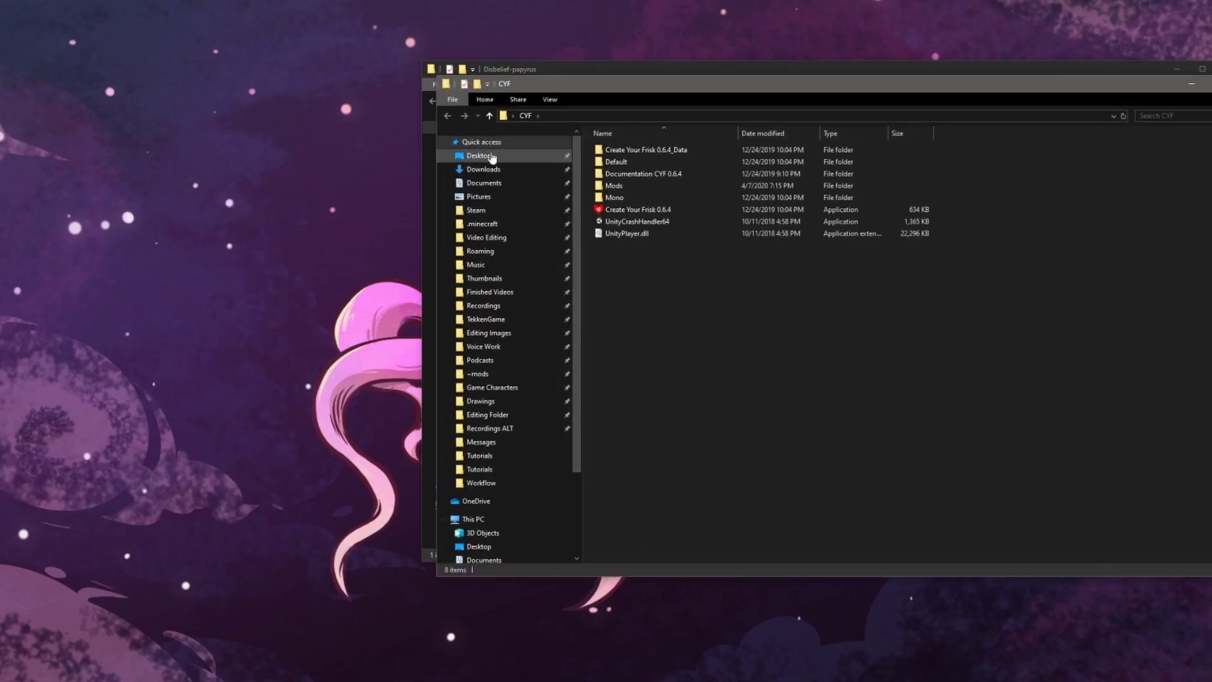
click(627, 186)
drag(717, 87, 250, 69)
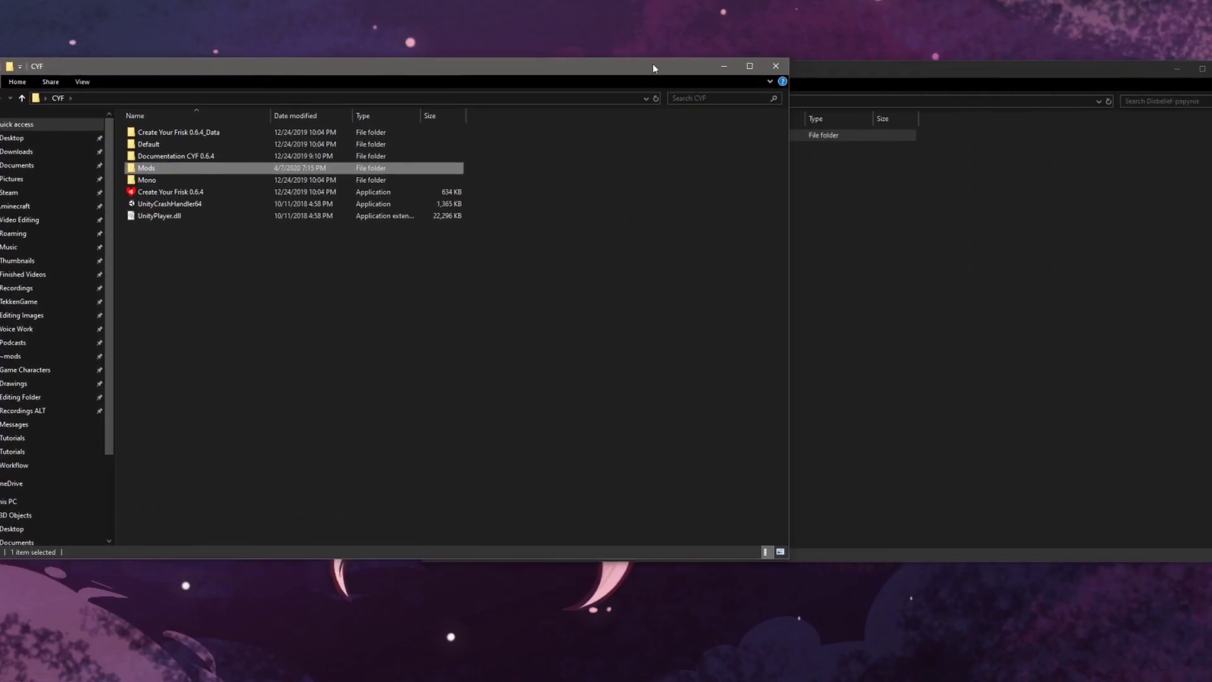
click(631, 133)
drag(632, 130, 166, 163)
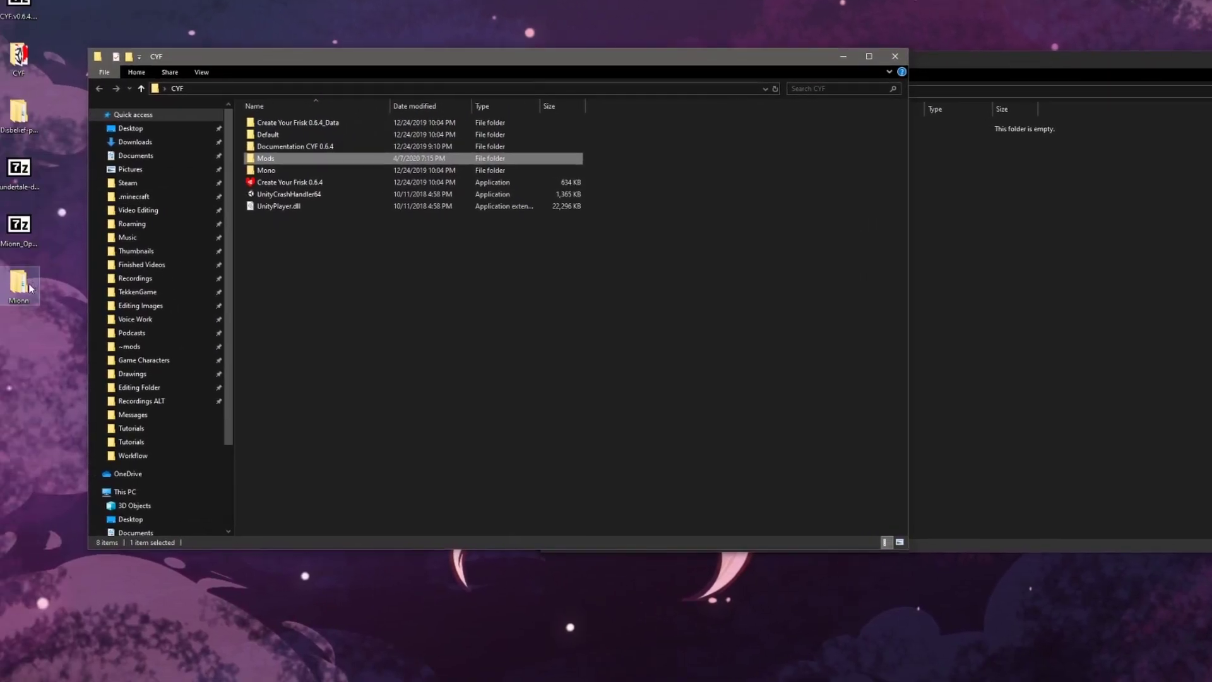
- Move the desktop Mionn folder into Mods and confirm both mods are there
click(28, 285)
drag(27, 289, 282, 156)
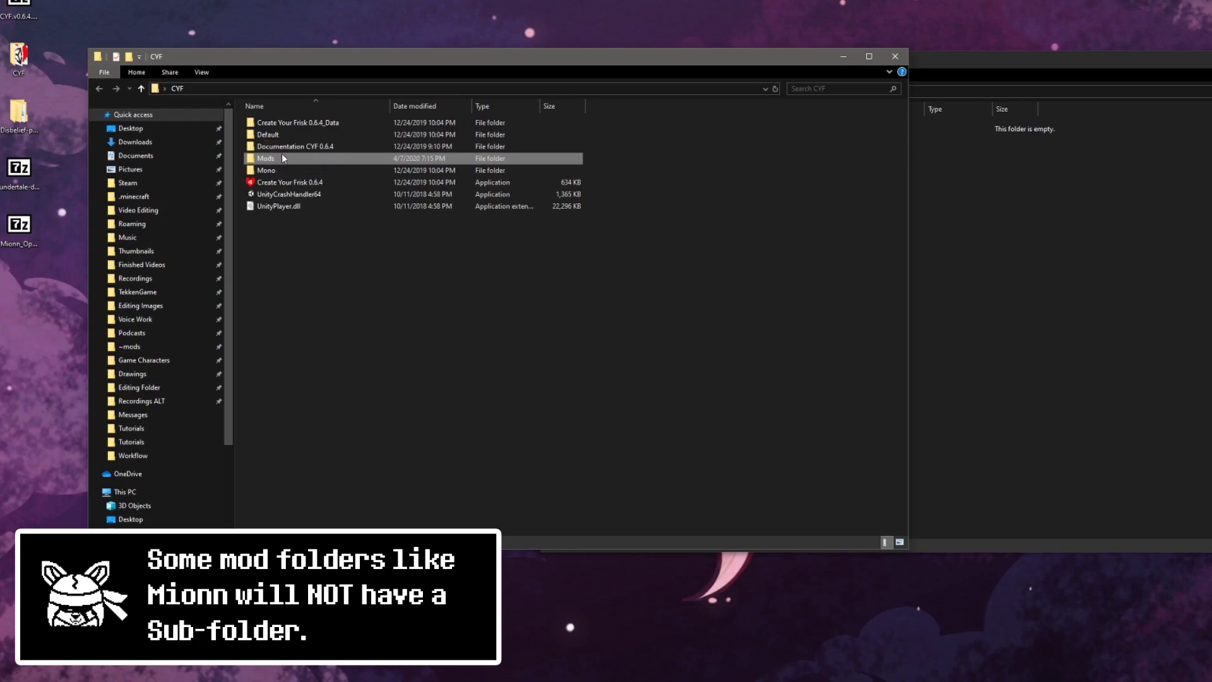
double_click(284, 157)
click(297, 205)
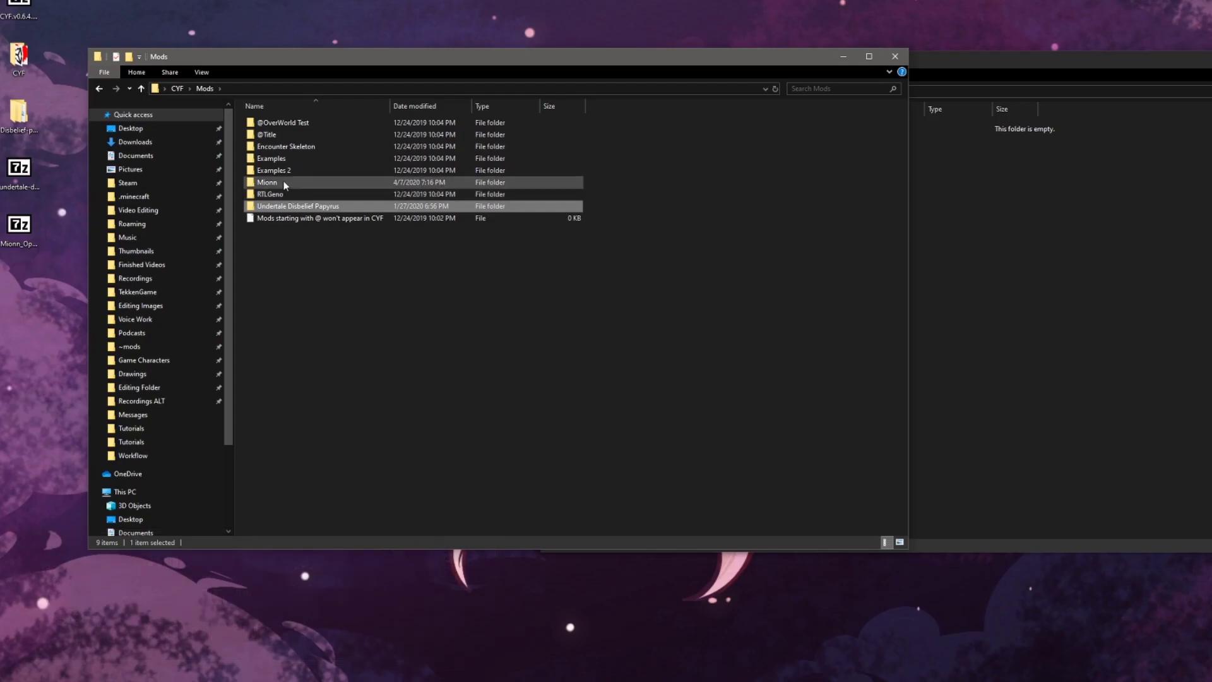
click(267, 182)
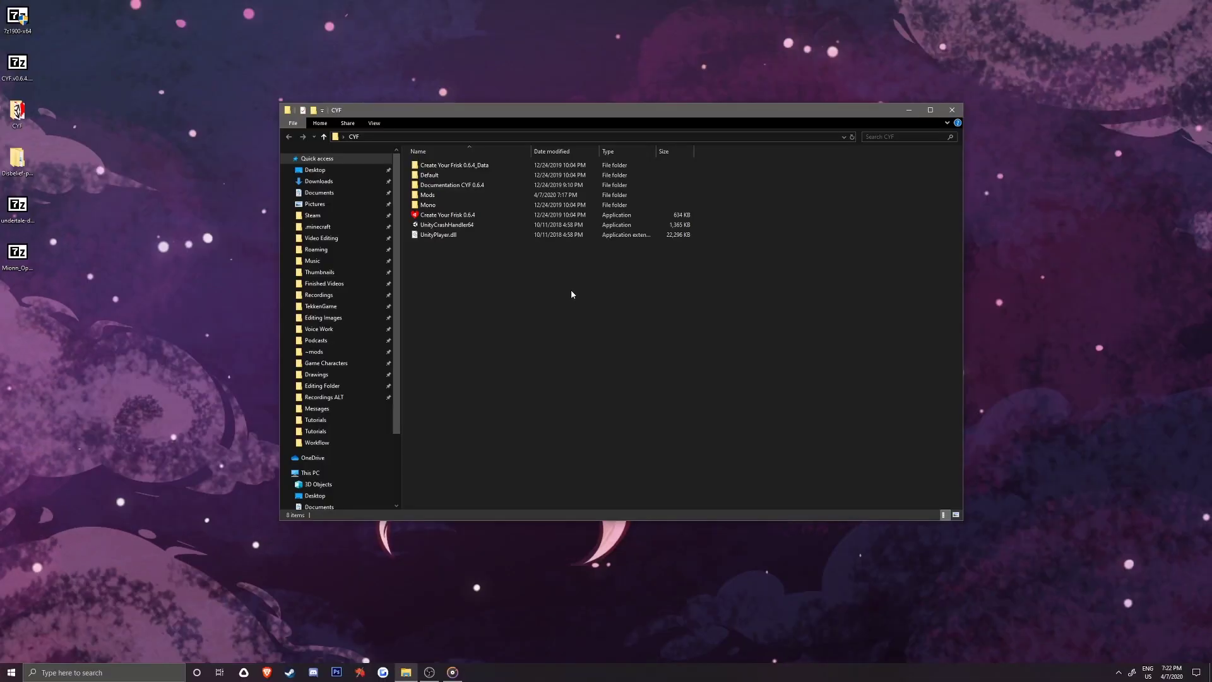
- Launch Create Your Frisk 0.6.4 and open the installed mod list
double_click(446, 215)
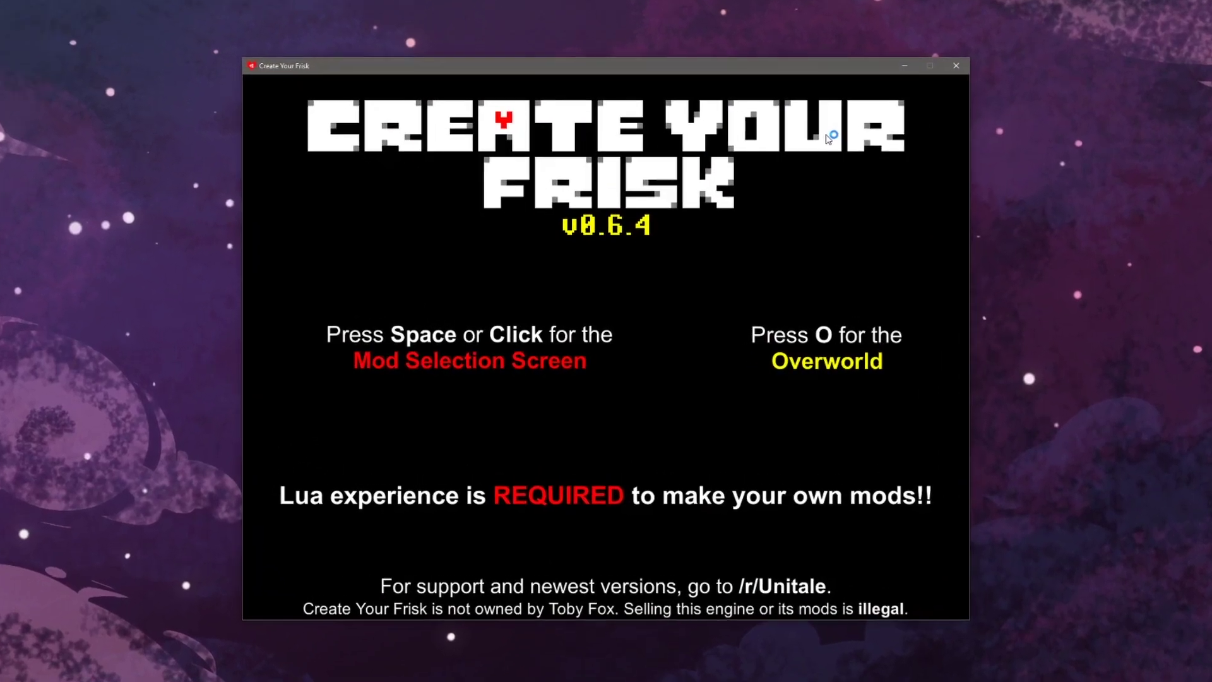
click(737, 104)
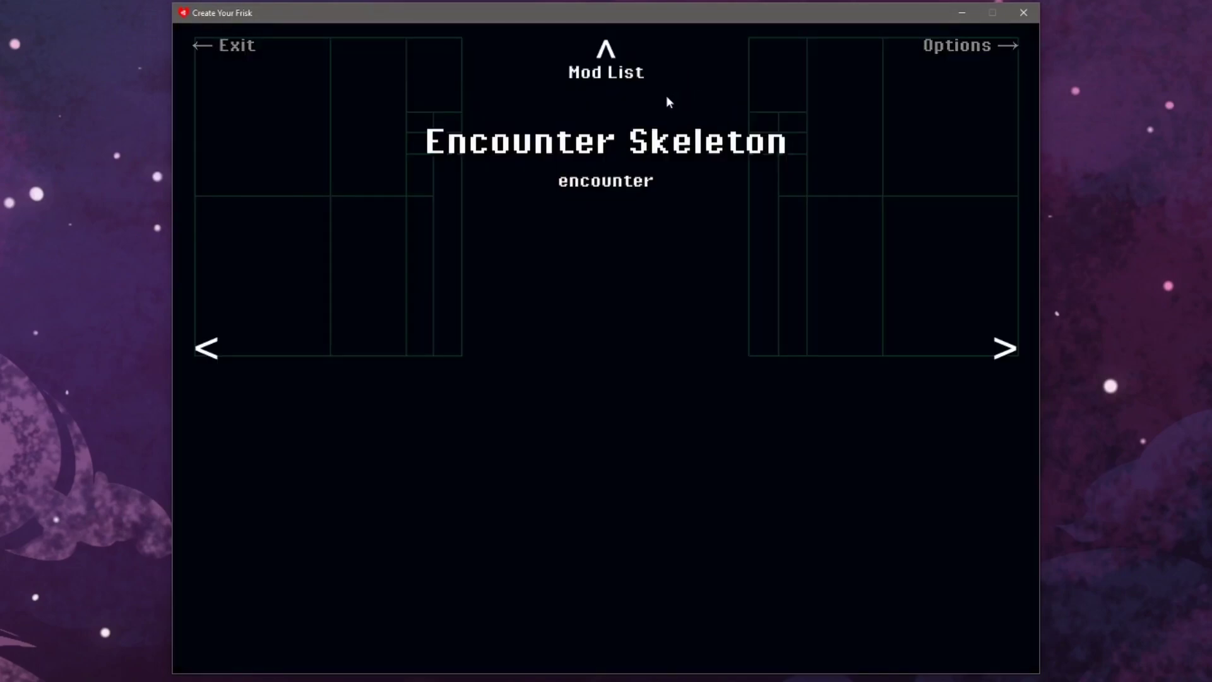
click(604, 75)
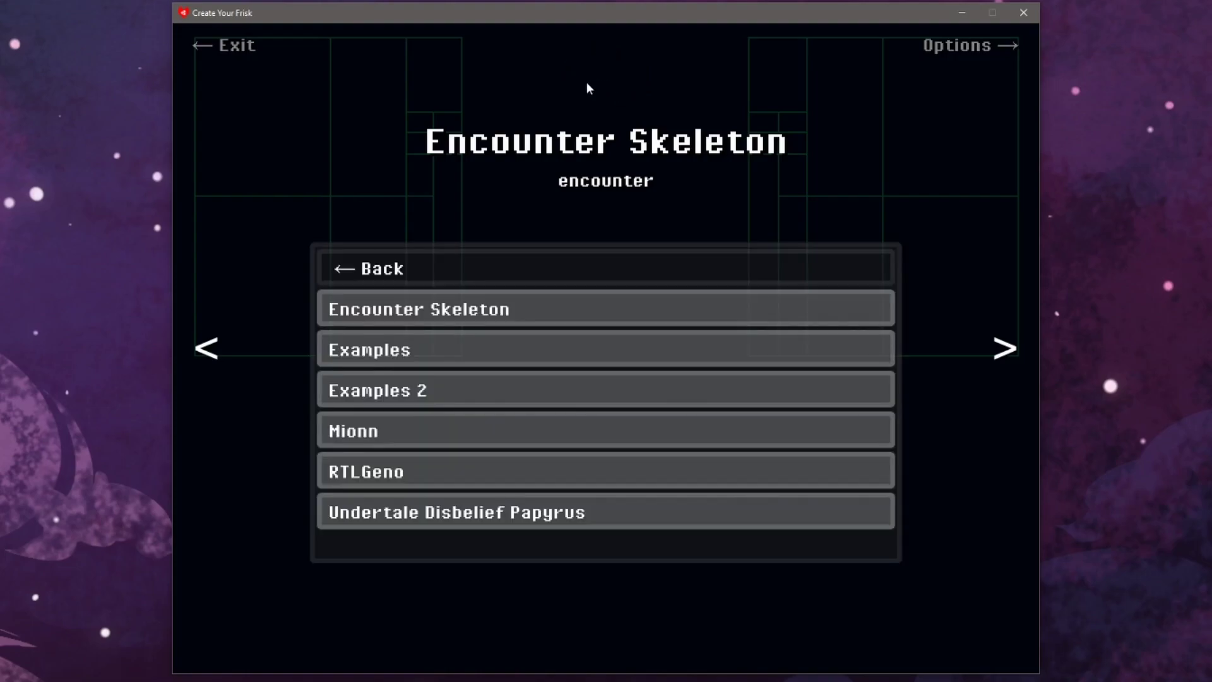
- Launch the Undertale Disbelief Papyrus mod, then escape back to its selection page
key(Down)
key(Down)
key(Down)
key(Down)
key(Down)
key(Down)
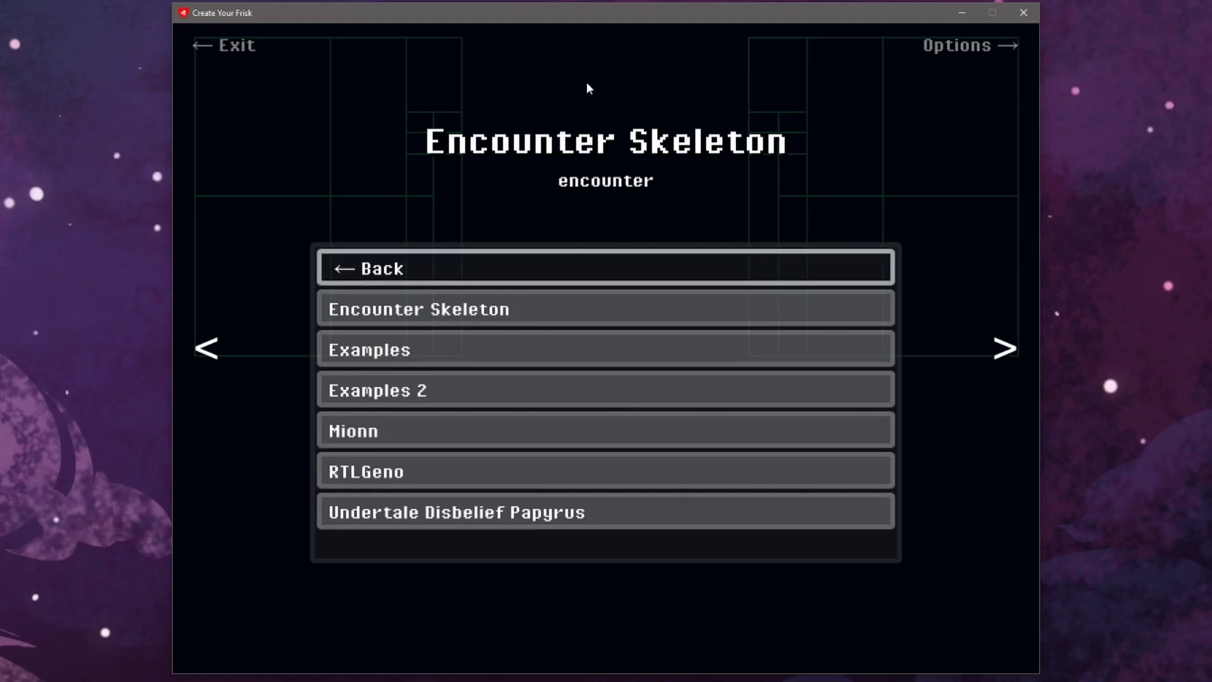
key(Down)
key(Down)
key(Down)
key(Down)
key(Down)
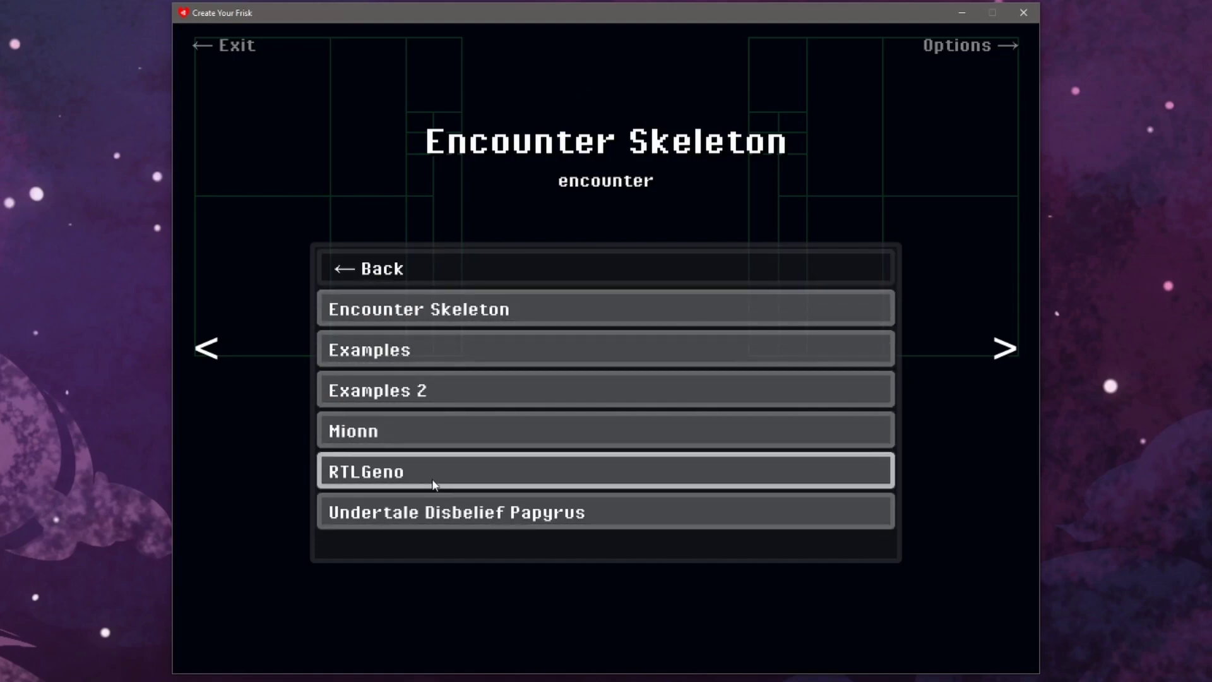
click(434, 510)
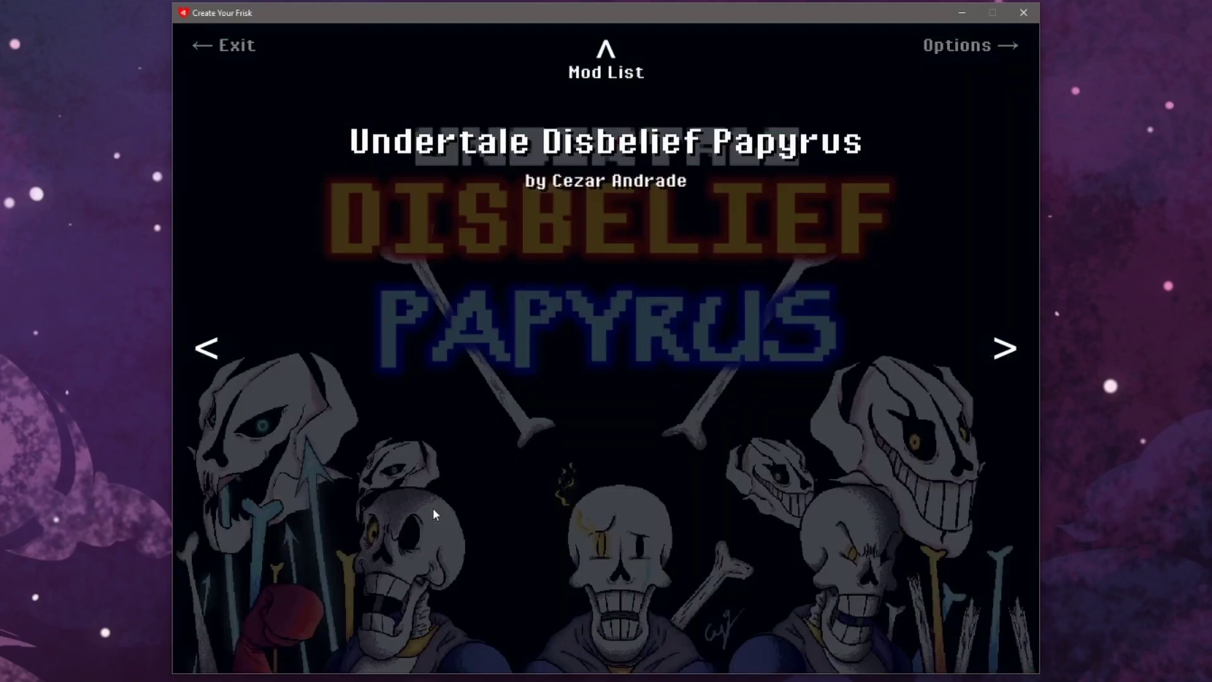
click(433, 508)
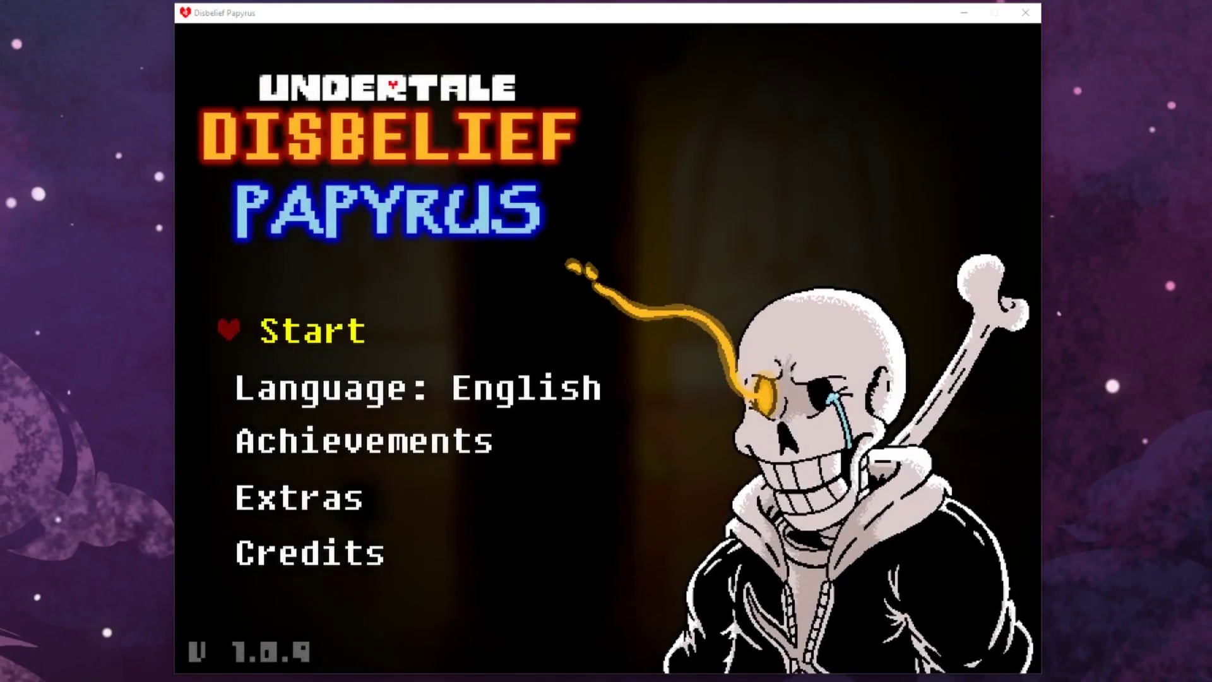
key(Escape)
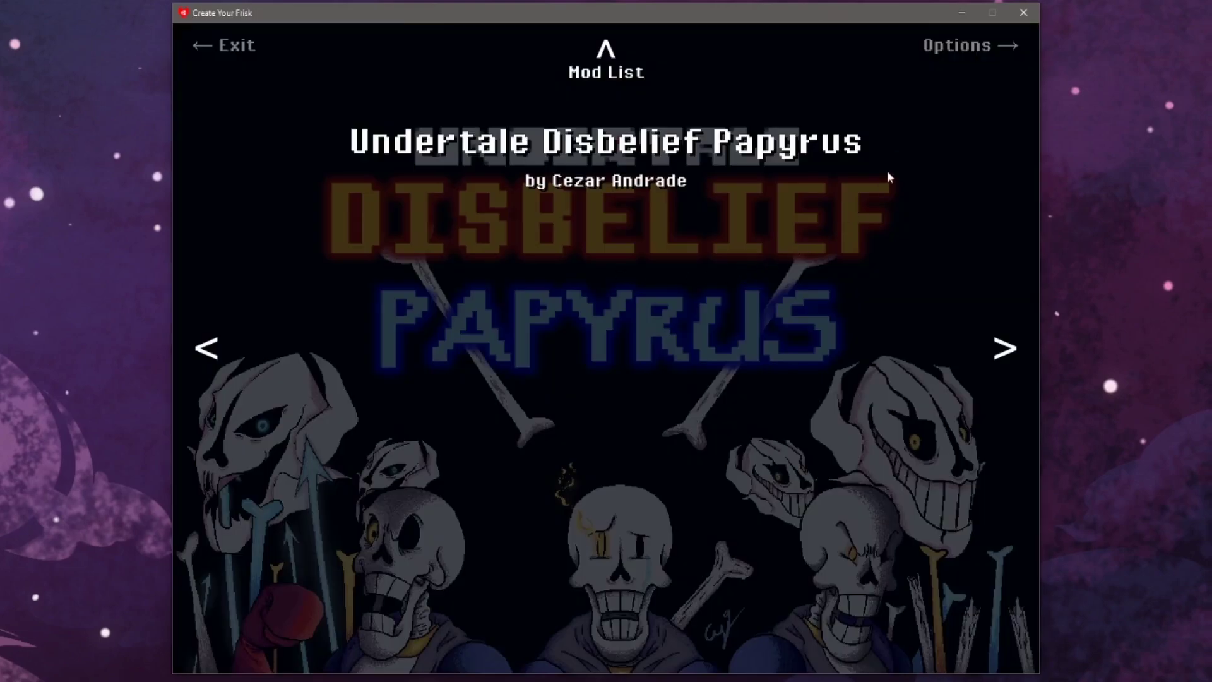
- Switch Retrocompatibility Mode On in Options, then return to the Mod List
click(956, 48)
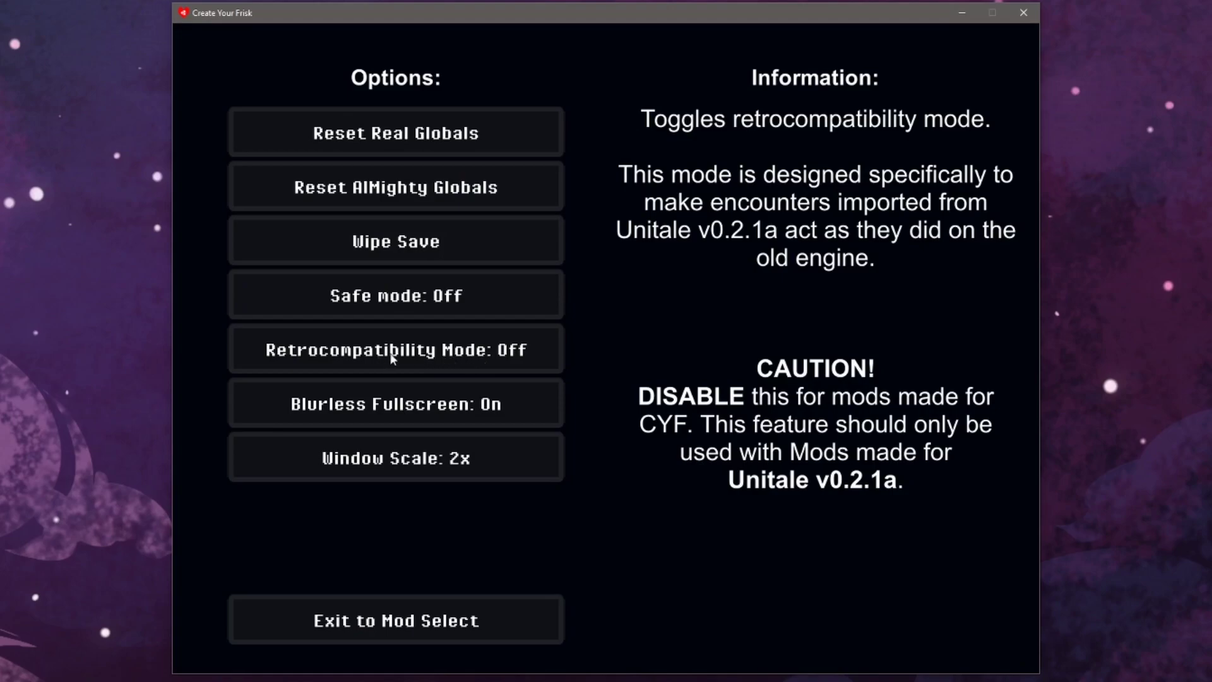
click(456, 356)
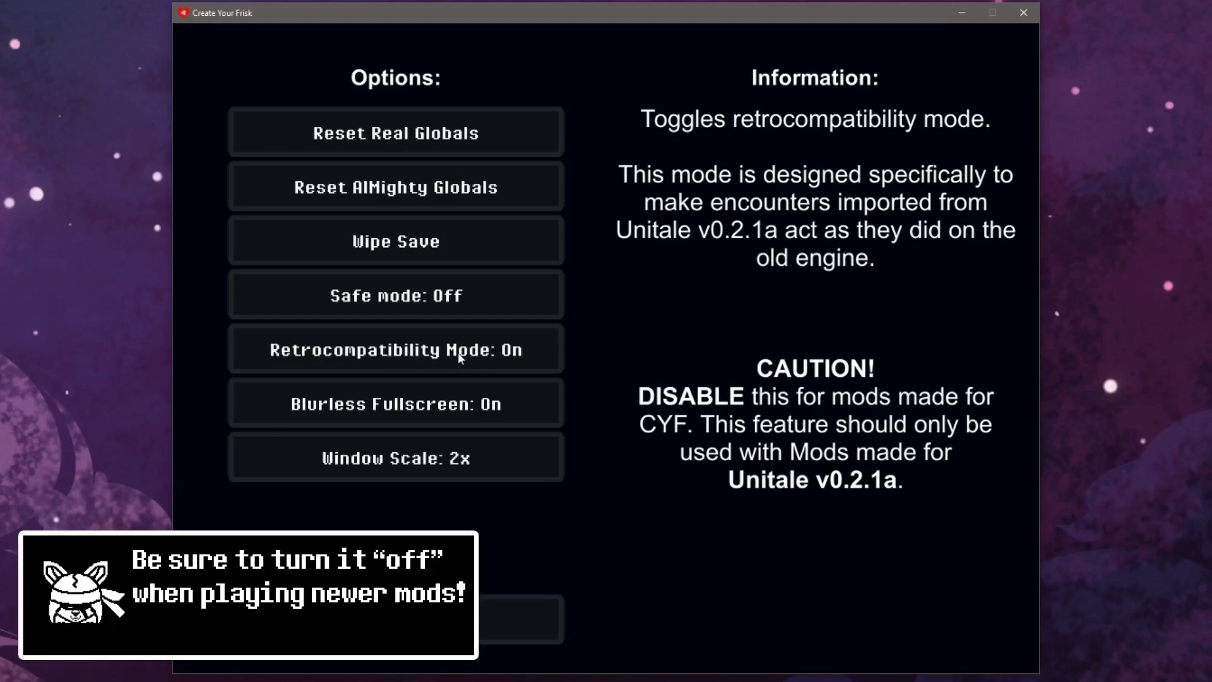
click(524, 619)
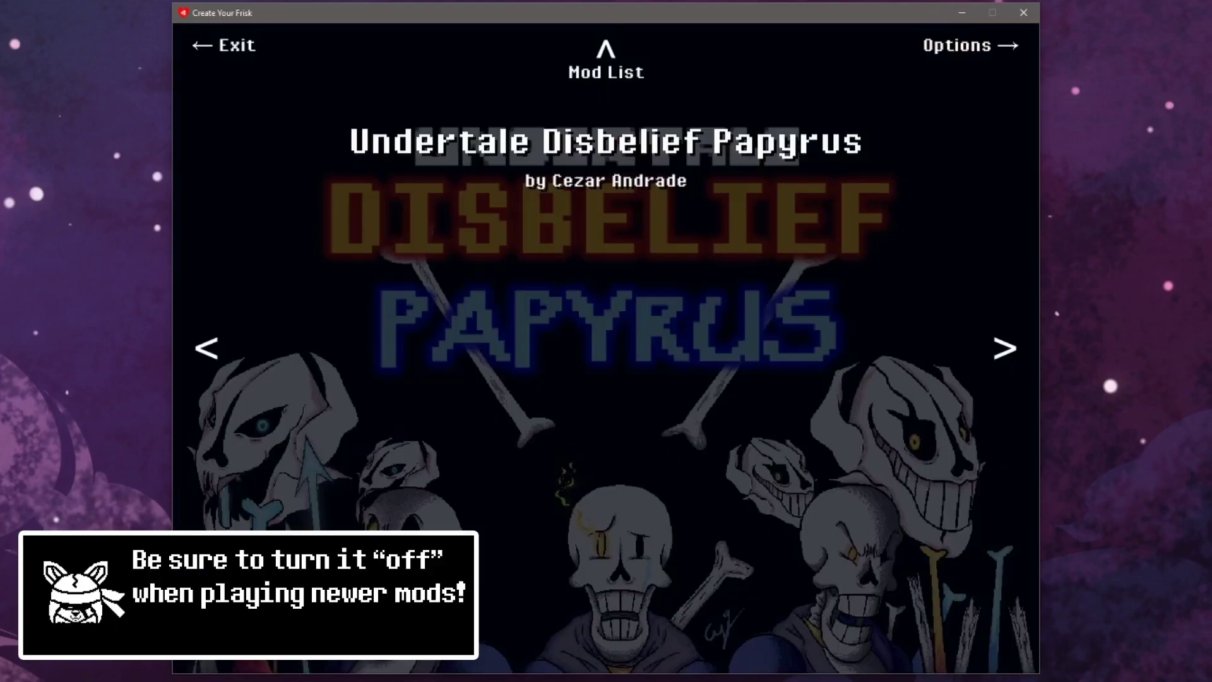
click(606, 69)
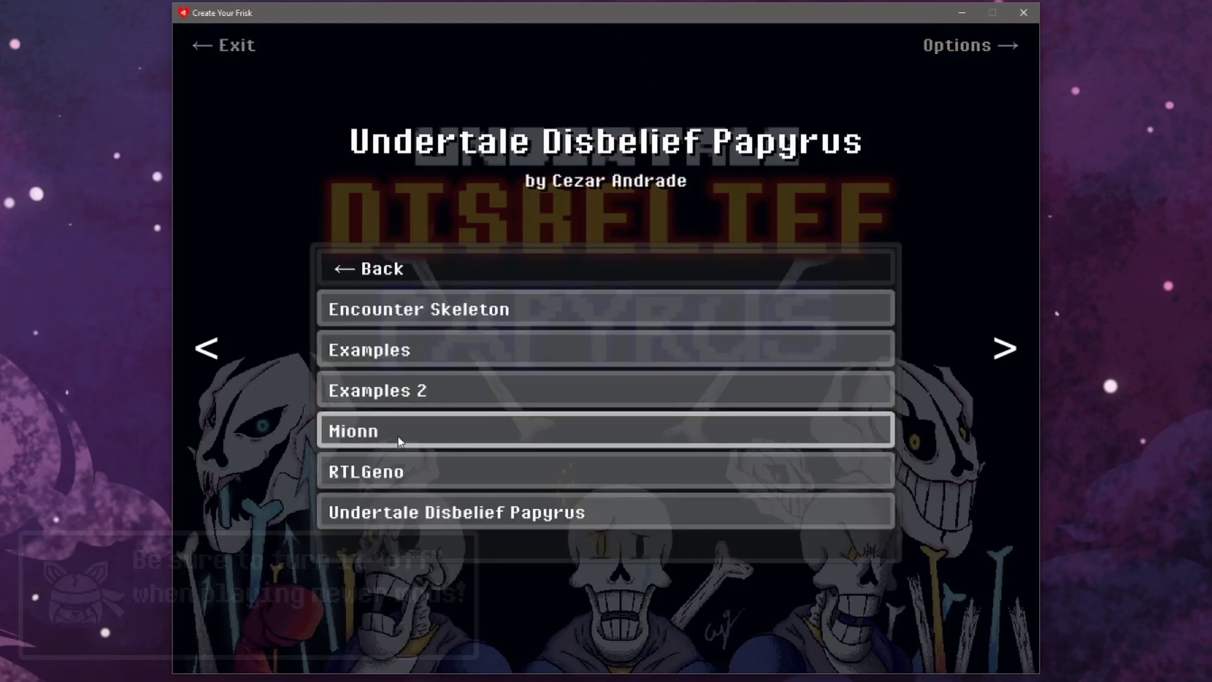
- Start the Mionn encounter and land a FIGHT attack on Mionn
click(484, 436)
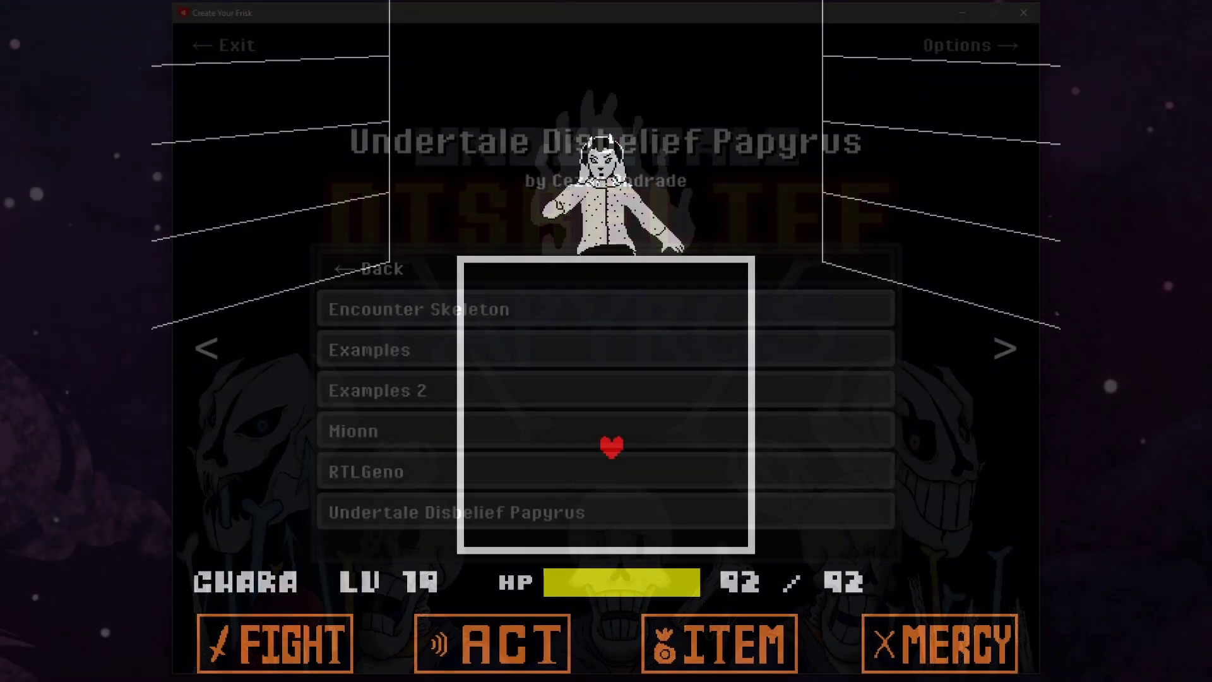
key(Right)
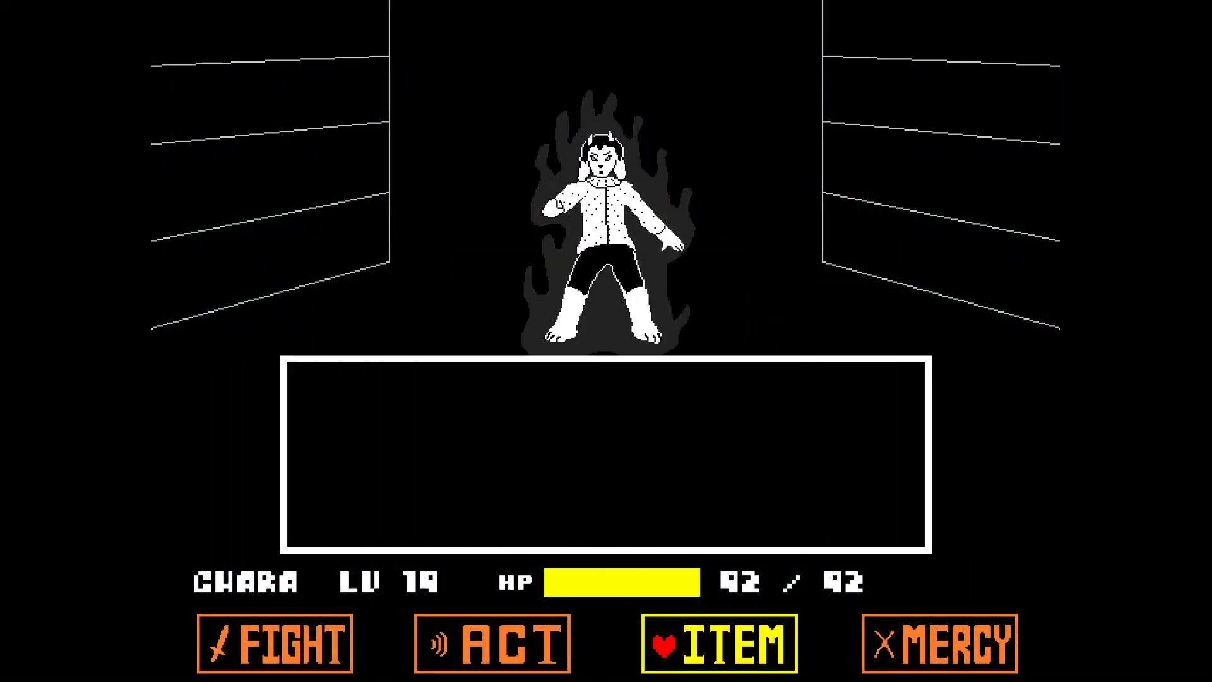
key(Left)
key(Left)
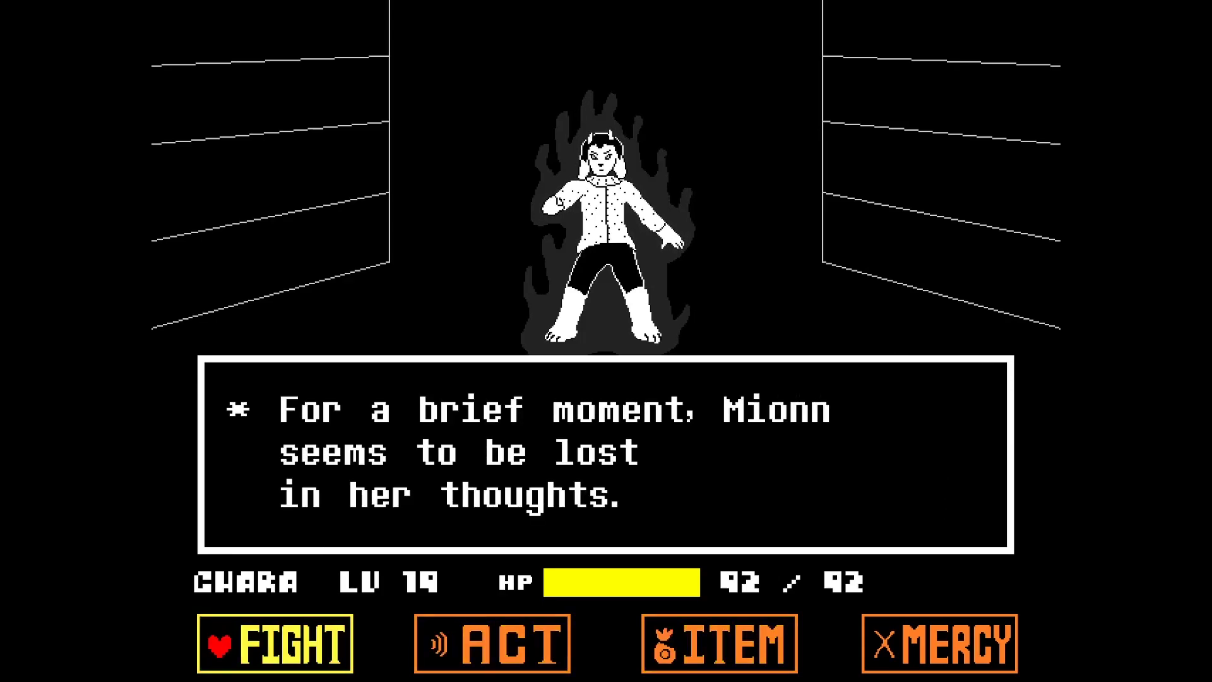
key(z)
key(z)
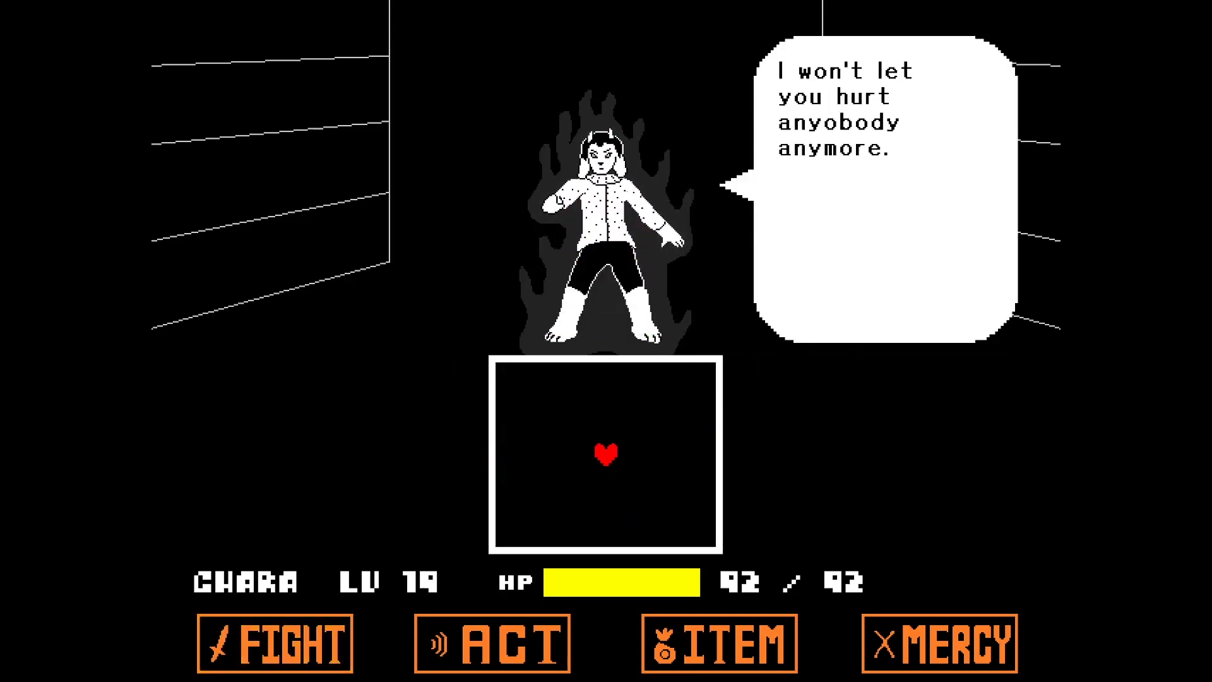
key(z)
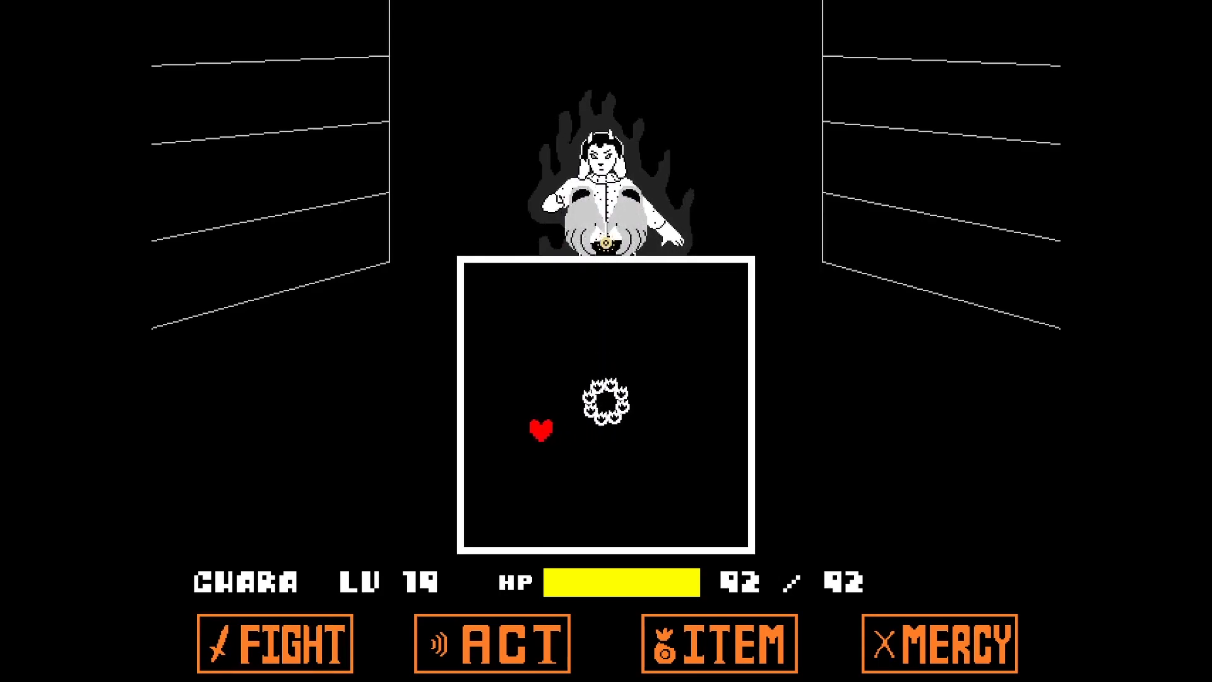
- Dodge Mionn's fire bullets by steering the heart around the battle box
key(Left)
key(Down)
key(Right)
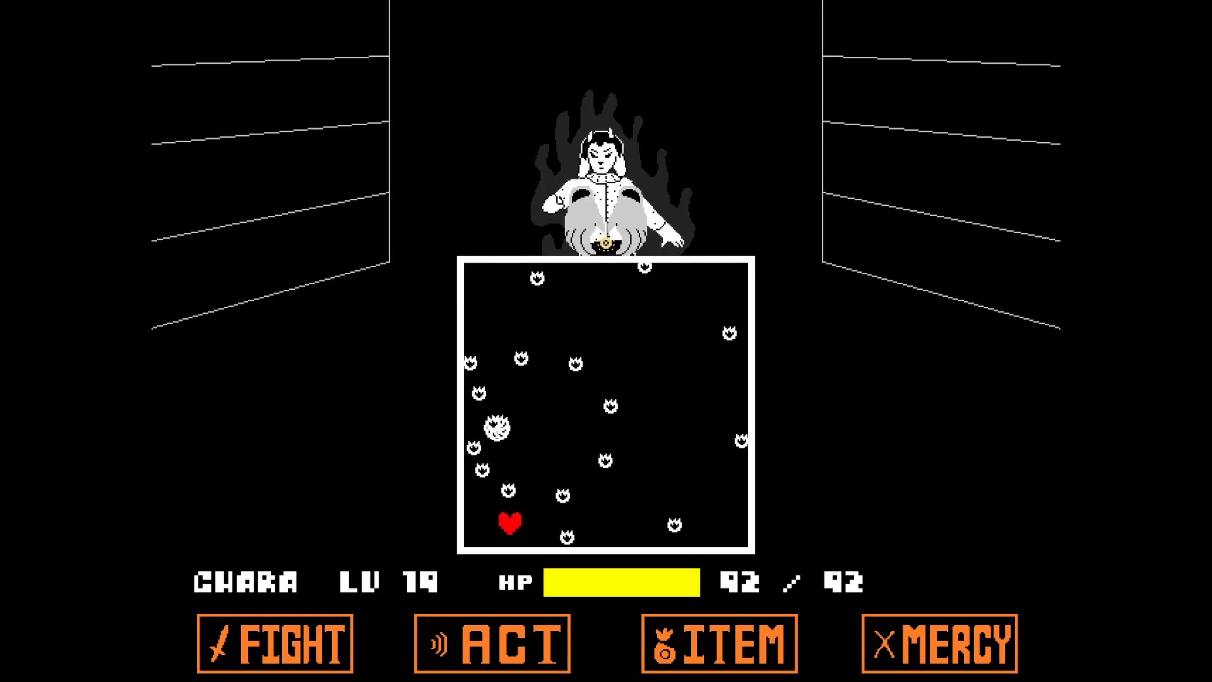
key(Right)
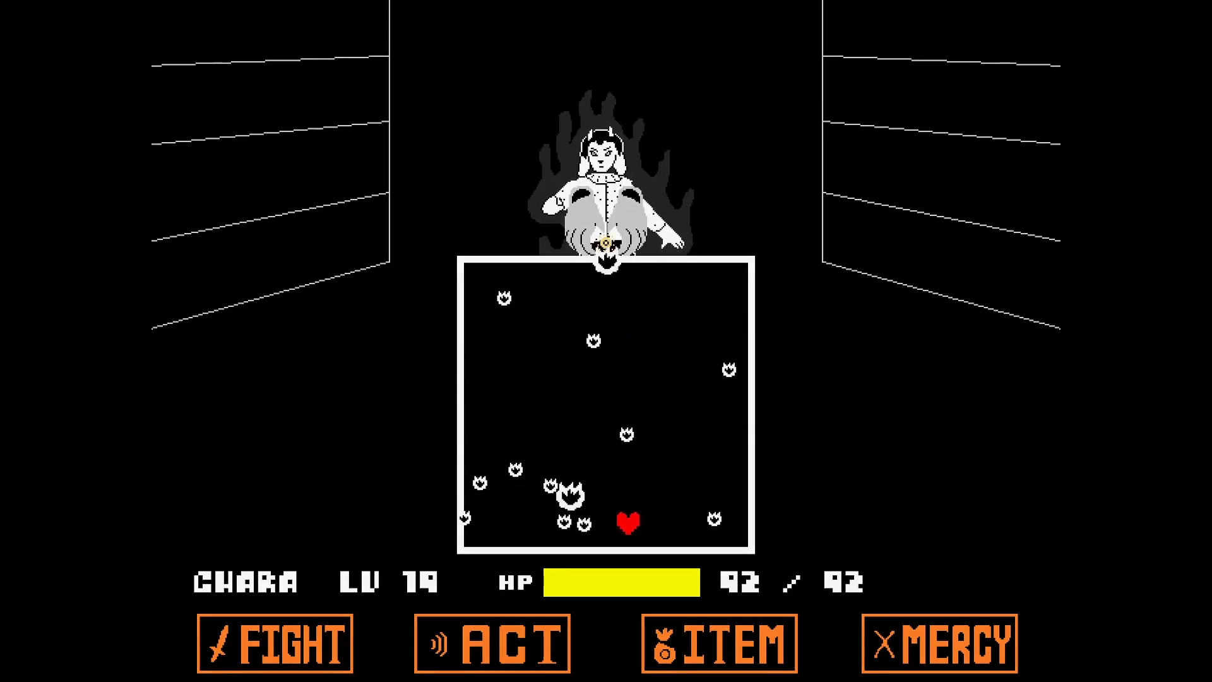
key(Right)
key(Up)
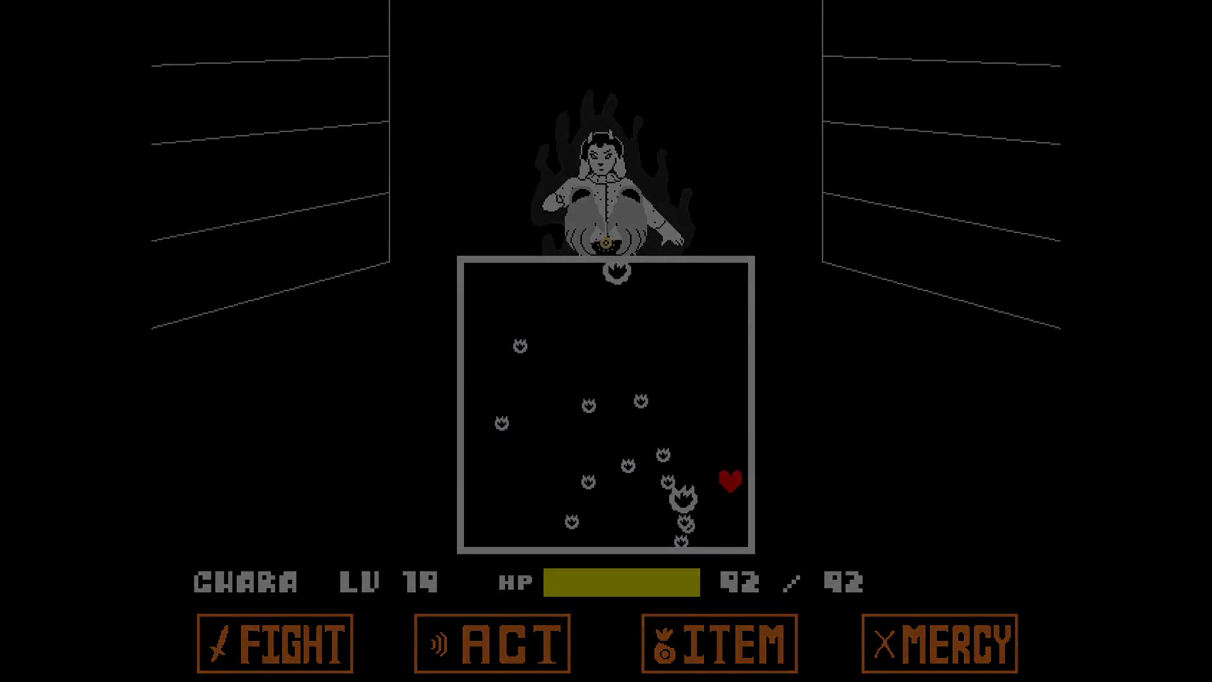